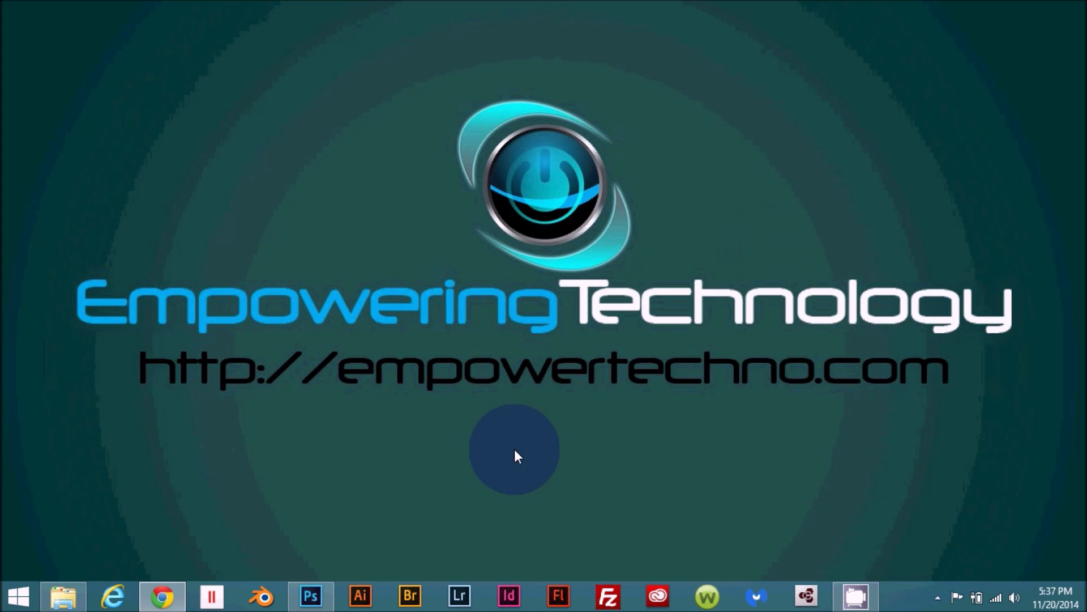
Step: Bring the Chrome window showing Joomla's Module Manager to the front
{"action": "mouse_move", "coordinate": [182, 599]}
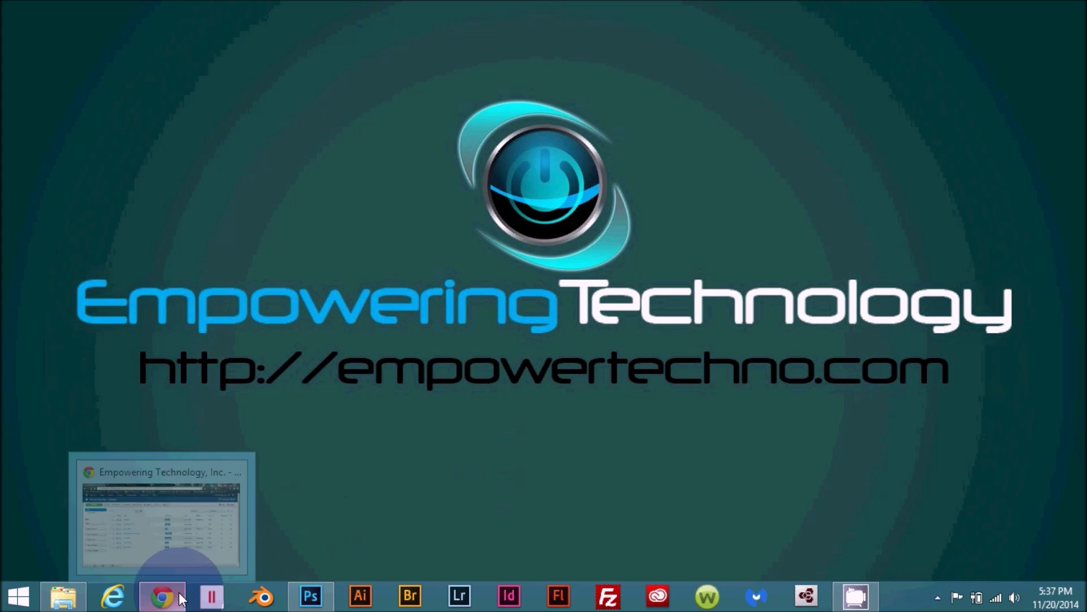
Step: From the Module Manager, create a new module of type Custom HTML
{"action": "left_click", "coordinate": [181, 599]}
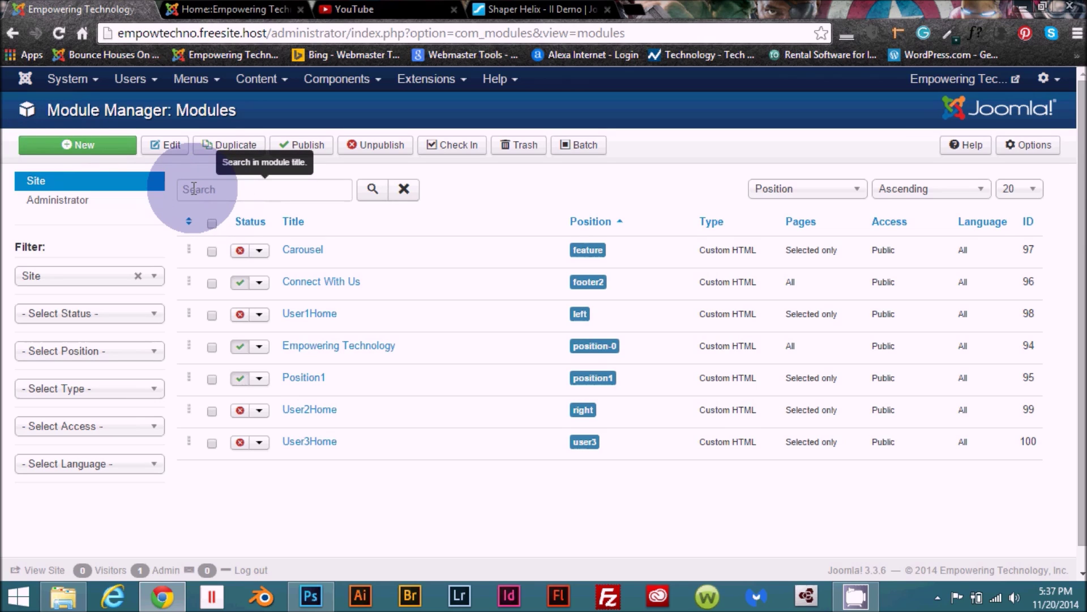
{"action": "left_click", "coordinate": [78, 146]}
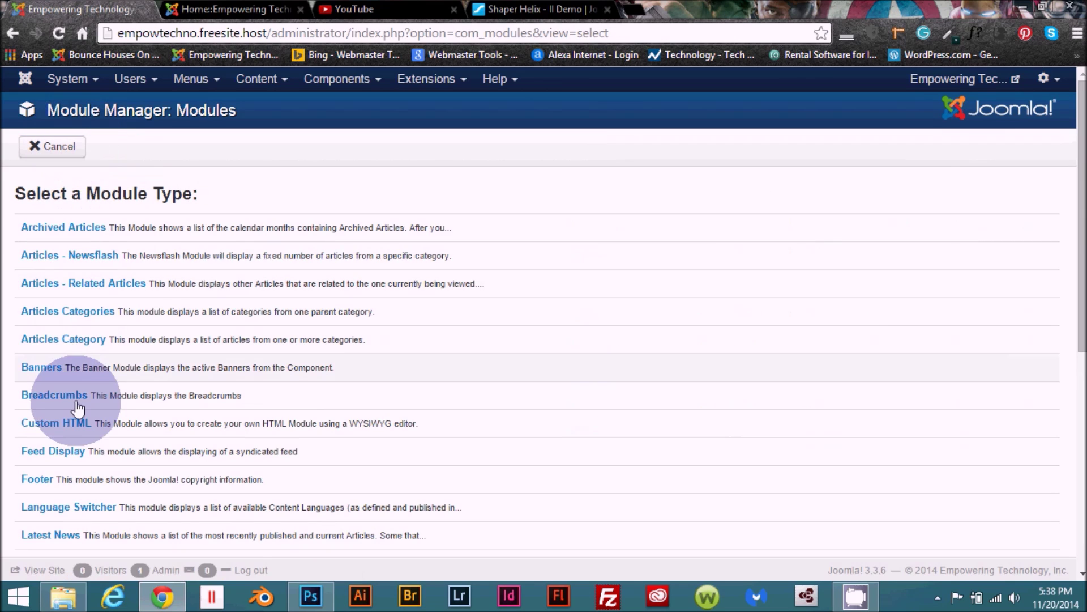
{"action": "left_click", "coordinate": [66, 424]}
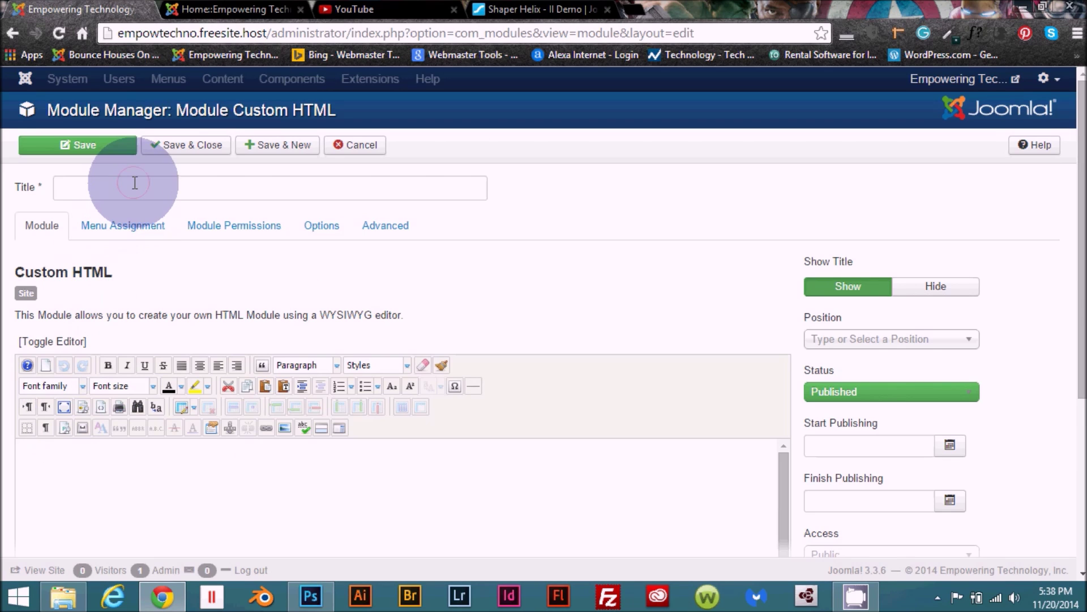
Step: Enter 'button' as the new module's title and dismiss the browser's autocomplete suggestion
{"action": "left_click", "coordinate": [134, 183]}
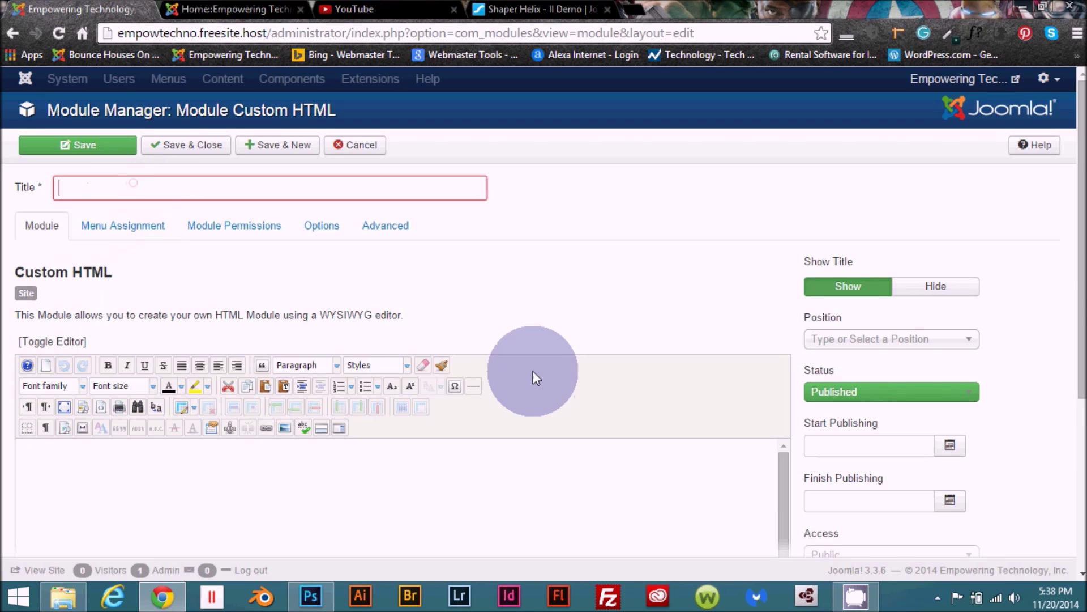
{"action": "type", "text": "button"}
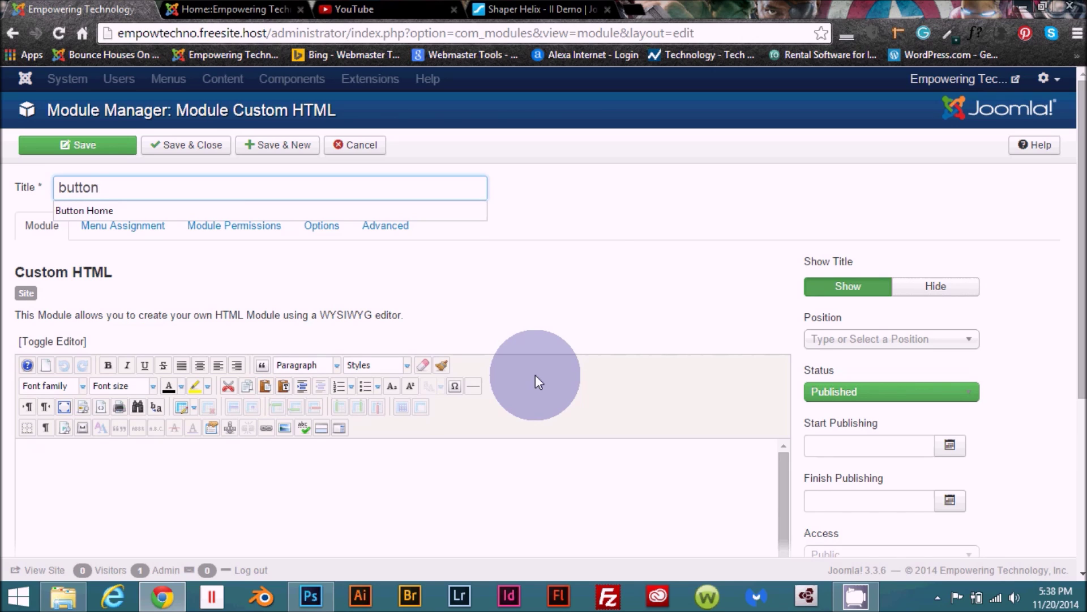
{"action": "key", "text": "ctrl+a"}
{"action": "left_click", "coordinate": [557, 221]}
{"action": "left_click", "coordinate": [87, 193]}
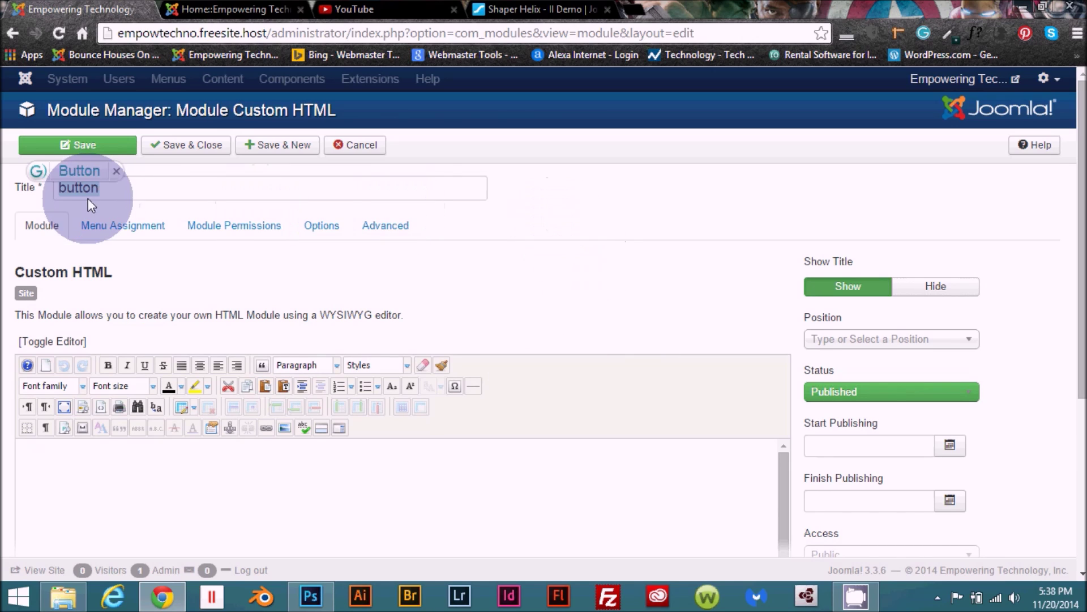
{"action": "double_click", "coordinate": [114, 190]}
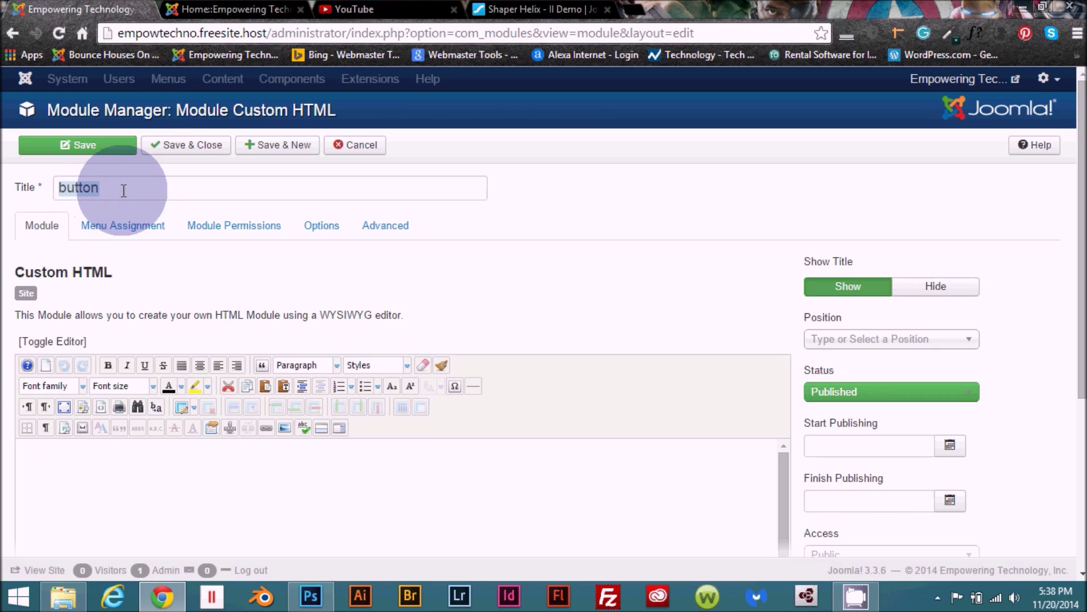
{"action": "double_click", "coordinate": [123, 191]}
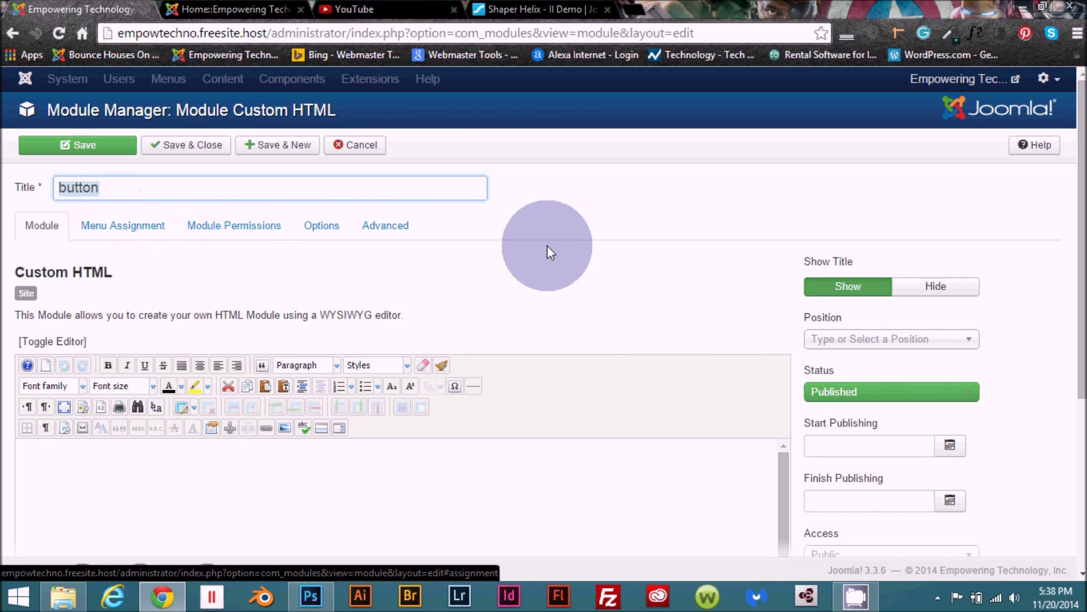
{"action": "left_click", "coordinate": [121, 234]}
Step: Restrict the module's menu assignment to the Home page only
{"action": "left_click", "coordinate": [323, 271]}
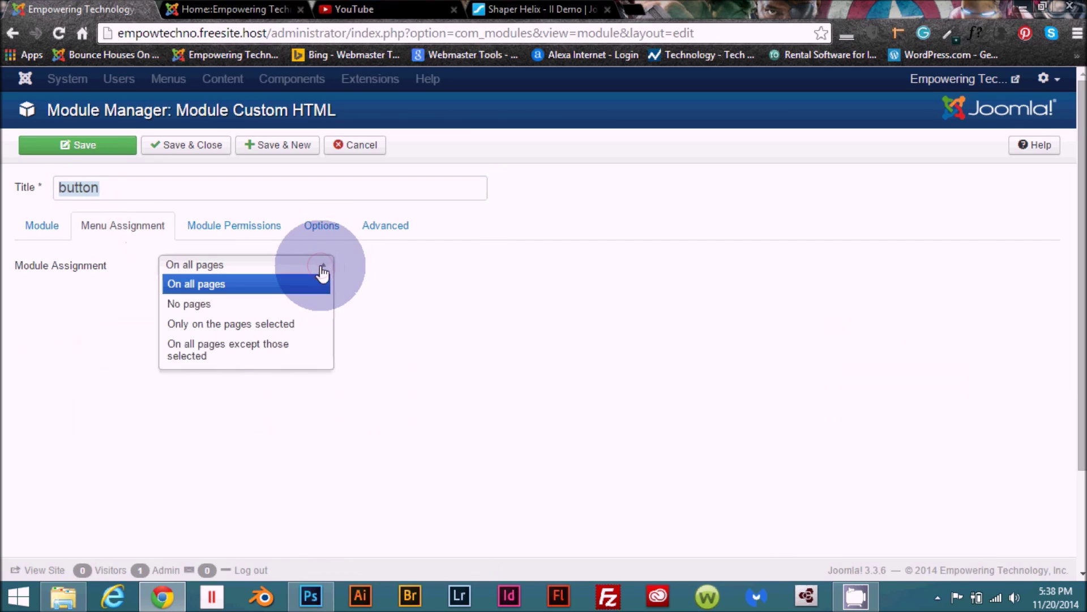
{"action": "left_click", "coordinate": [271, 325]}
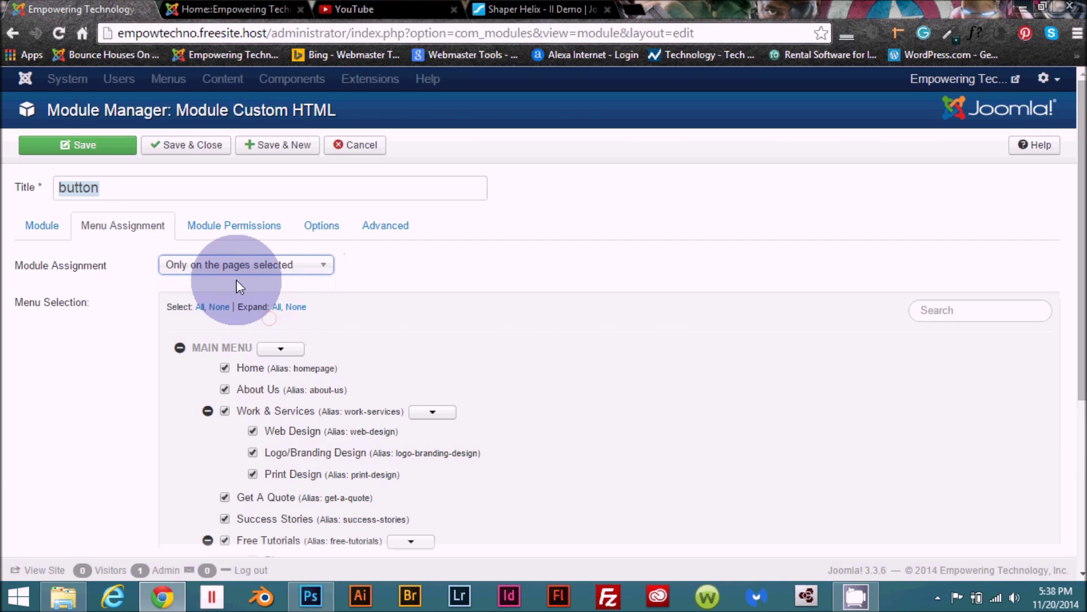
{"action": "left_click", "coordinate": [225, 309]}
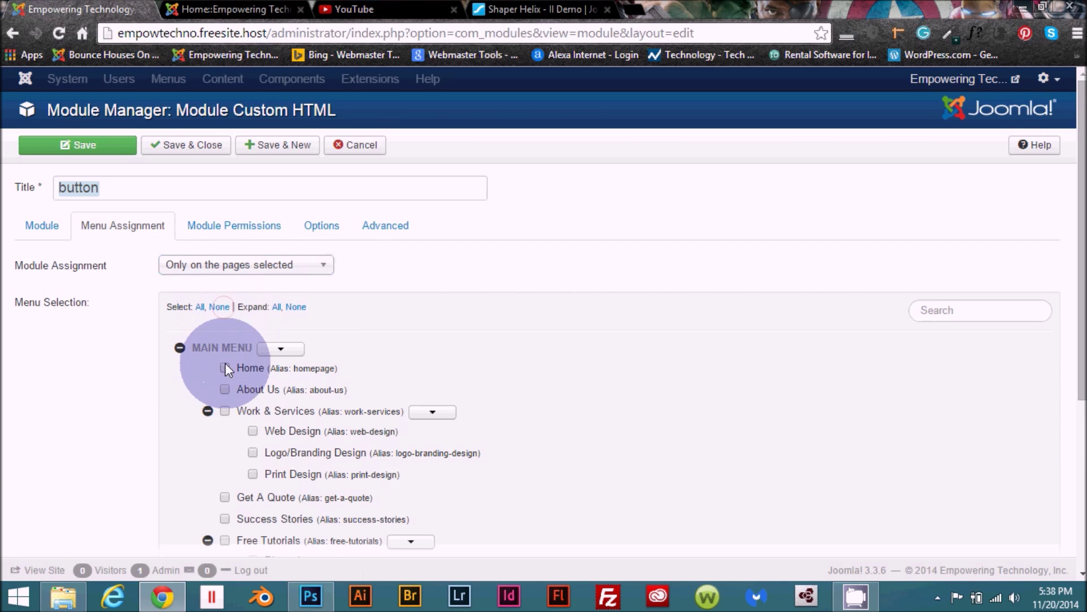
{"action": "left_click", "coordinate": [225, 368]}
{"action": "left_click", "coordinate": [47, 230]}
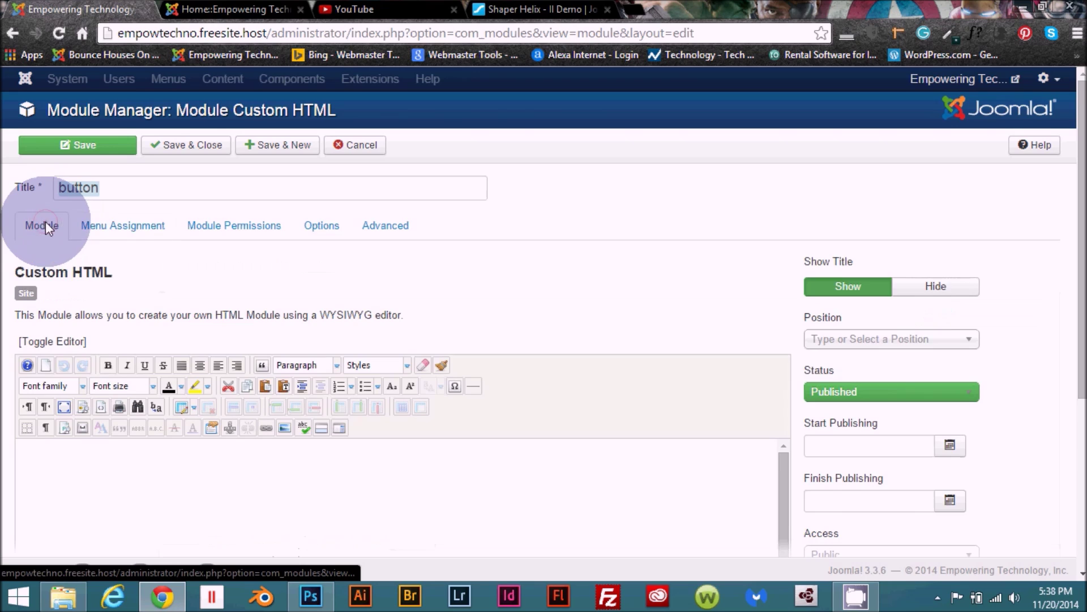
Step: Hide the module title and set its position to Bottom1
{"action": "left_click", "coordinate": [932, 299]}
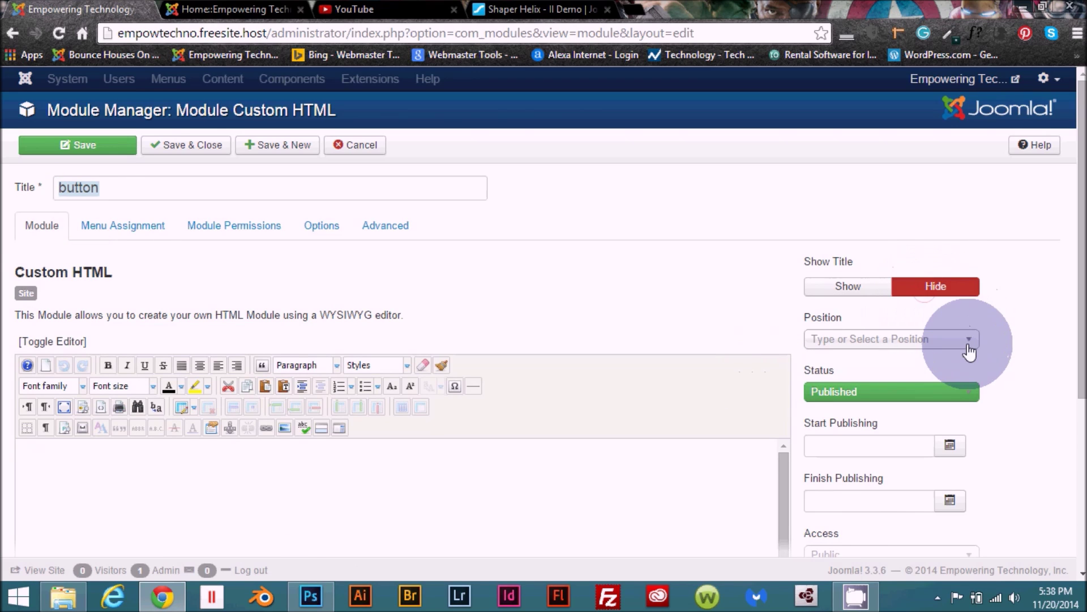
{"action": "left_click", "coordinate": [967, 343]}
{"action": "scroll", "coordinate": [942, 447], "scroll_direction": "down", "scroll_amount": 5}
{"action": "scroll", "coordinate": [941, 458], "scroll_direction": "down", "scroll_amount": 10}
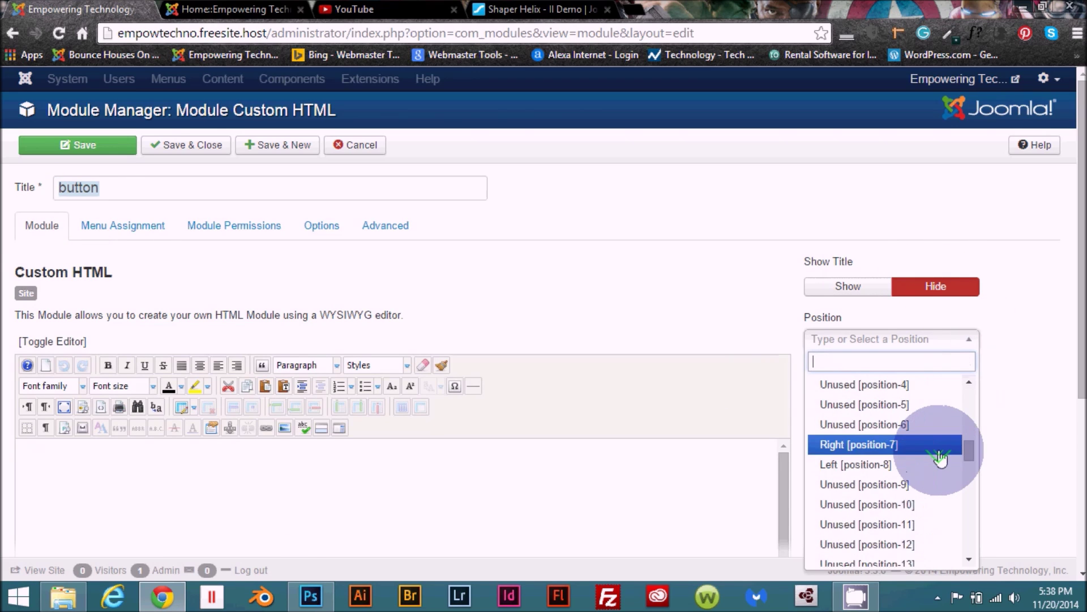
{"action": "scroll", "coordinate": [940, 457], "scroll_direction": "down", "scroll_amount": 1}
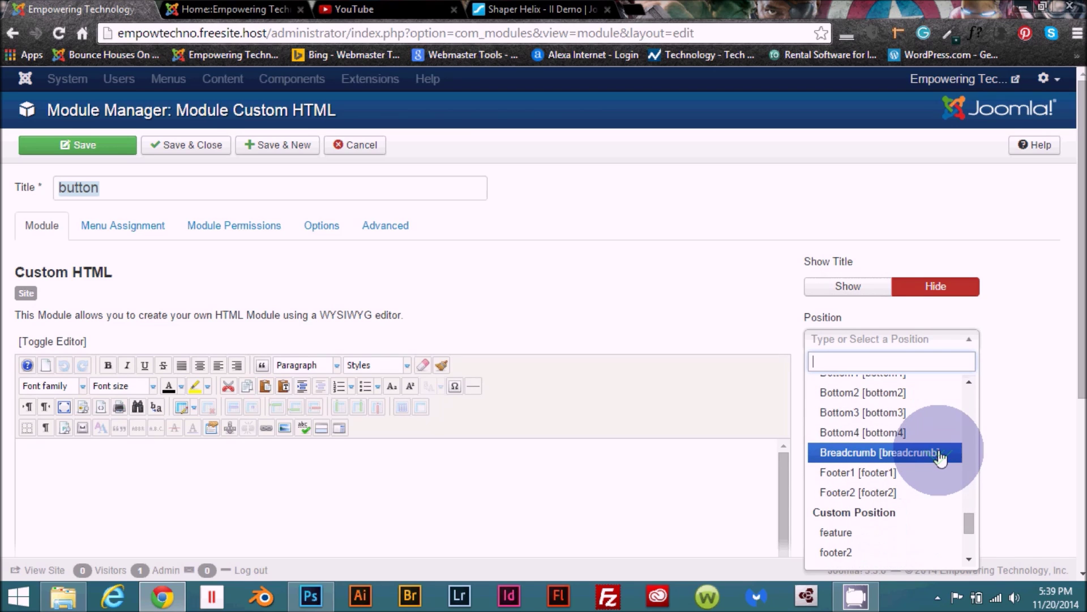
{"action": "scroll", "coordinate": [939, 453], "scroll_direction": "up", "scroll_amount": 1}
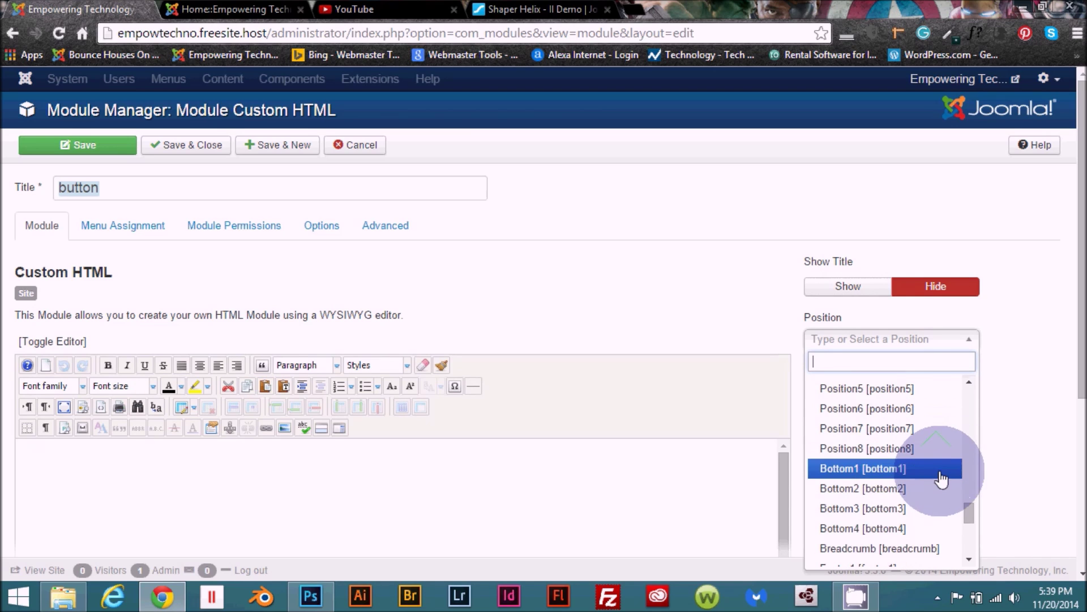
{"action": "left_click", "coordinate": [938, 470]}
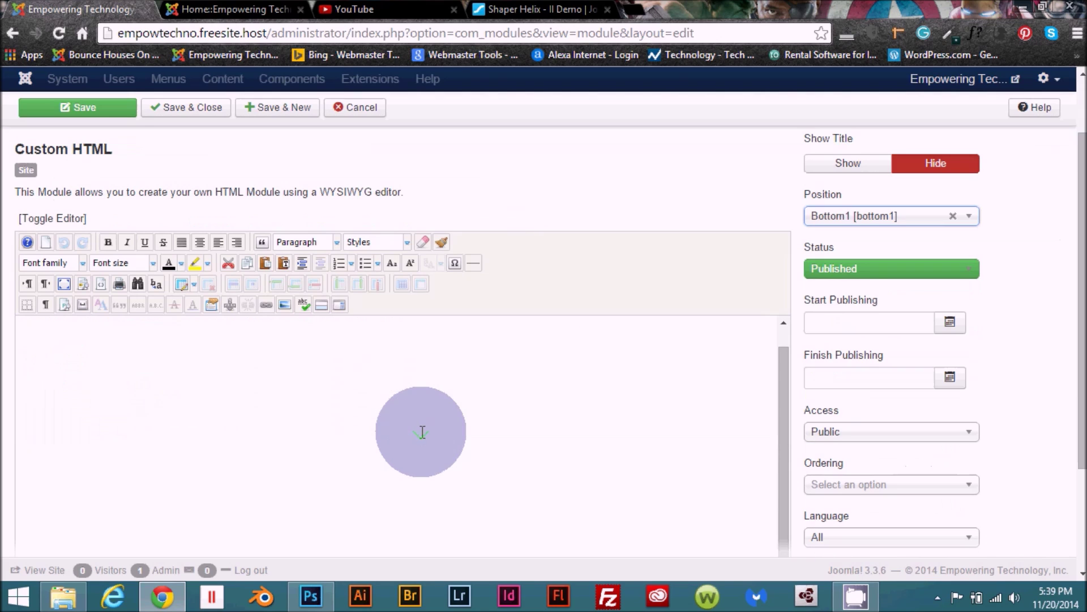
{"action": "scroll", "coordinate": [419, 437], "scroll_direction": "down", "scroll_amount": 2}
{"action": "left_click", "coordinate": [344, 395]}
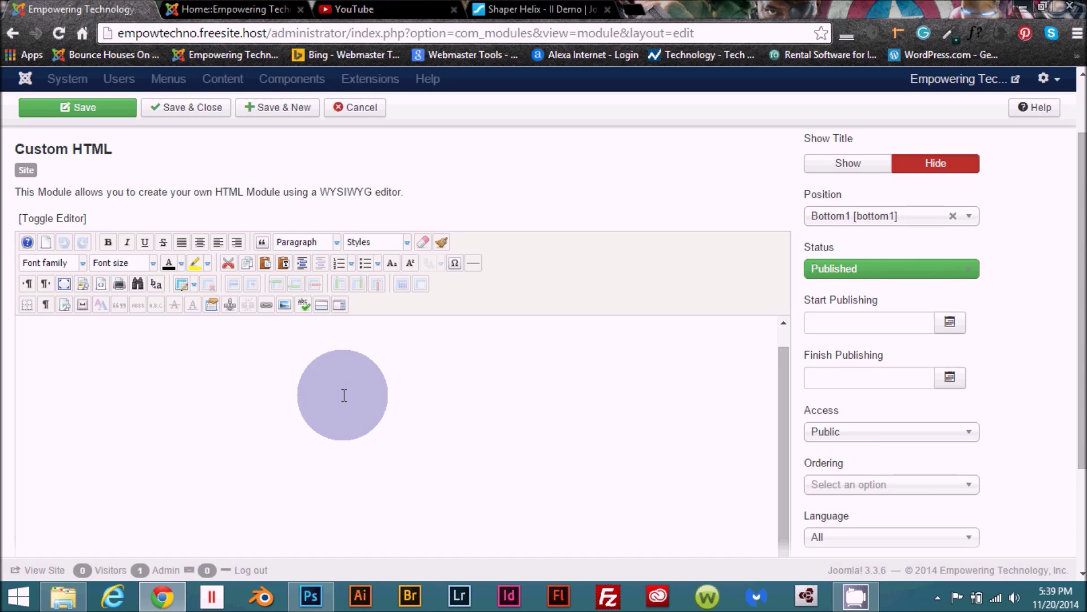
{"action": "left_click", "coordinate": [51, 342]}
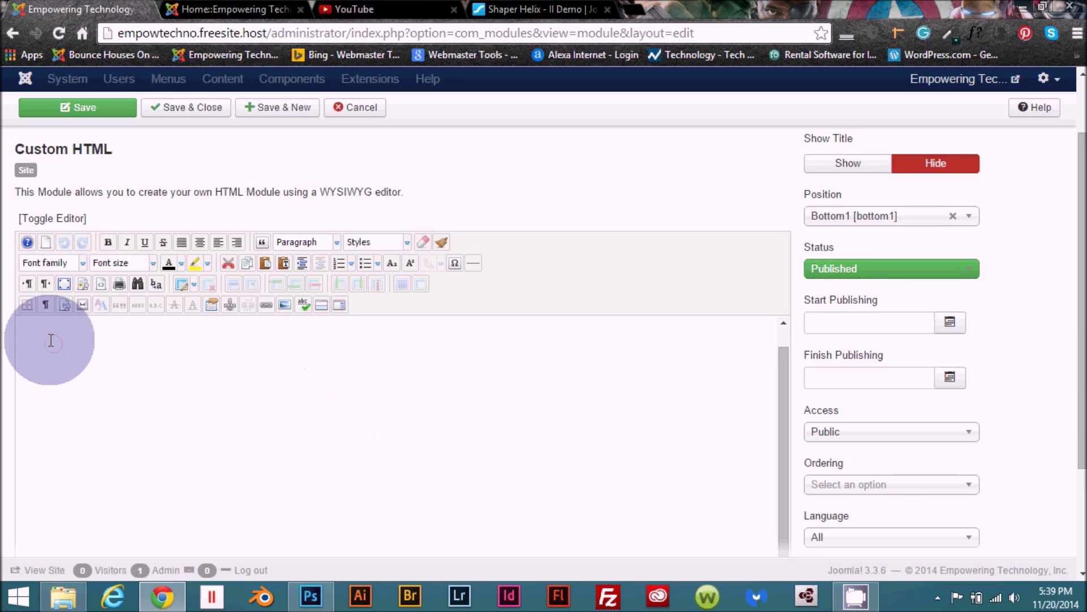
{"action": "left_click", "coordinate": [549, 10]}
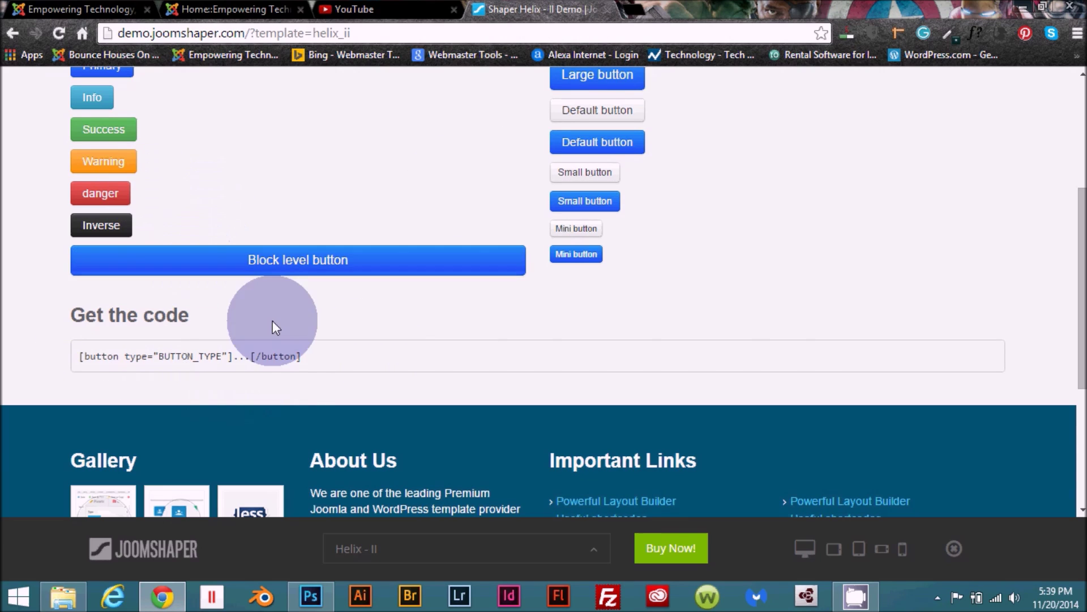
{"action": "left_click", "coordinate": [125, 9]}
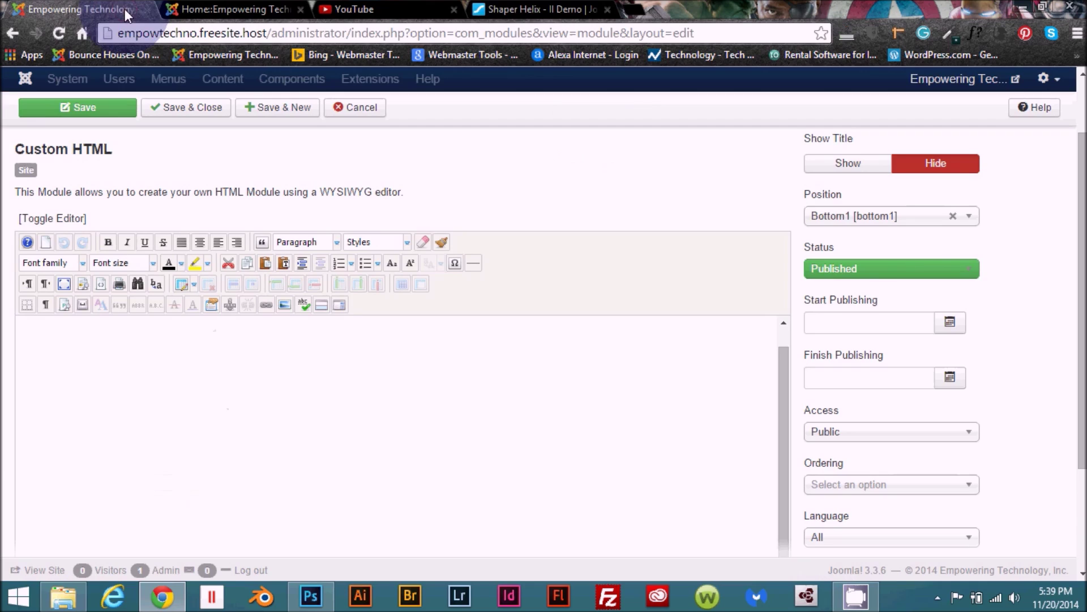
Step: Enter the shortcode [button type="Primary"] Primary Button[/button] in the module content
{"action": "left_click", "coordinate": [179, 354]}
{"action": "type", "text": "["}
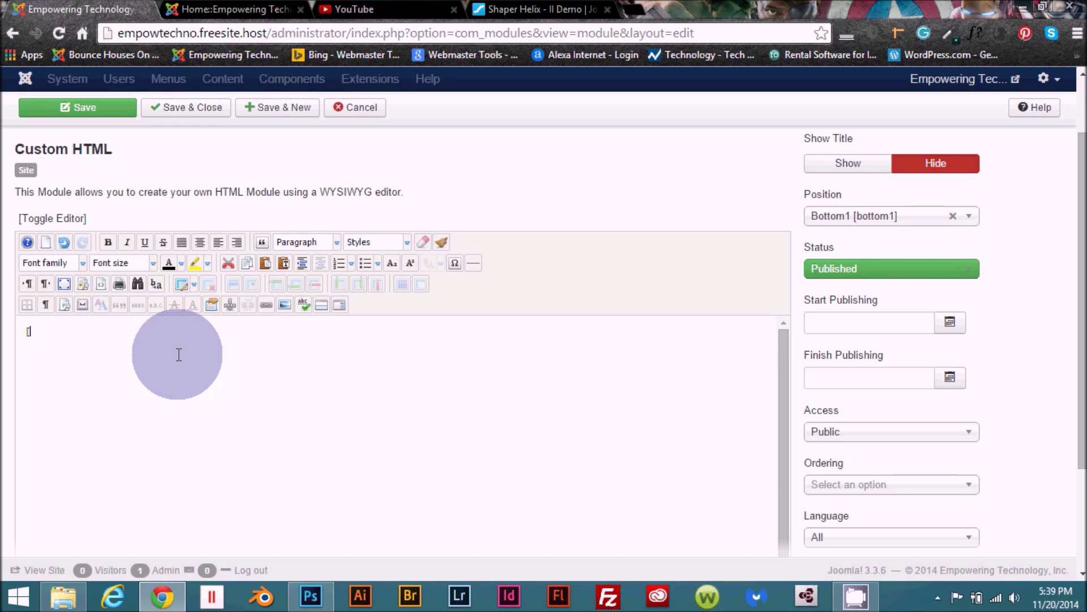
{"action": "type", "text": "button type=\"Primary"}
{"action": "type", "text": "\"] Prima"}
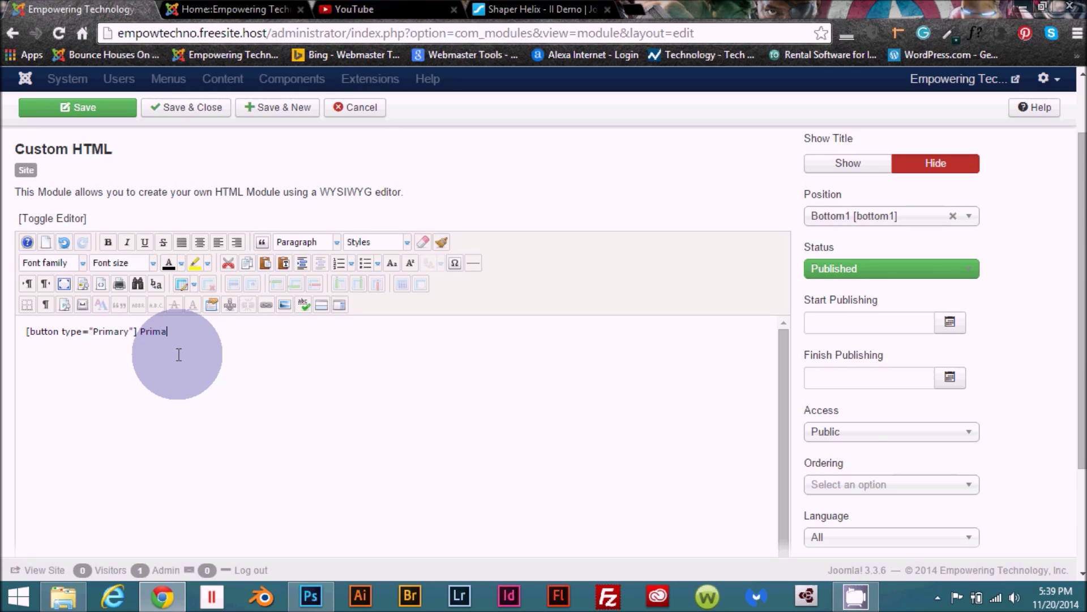
{"action": "type", "text": "ry Button{"}
{"action": "key", "text": "BackSpace"}
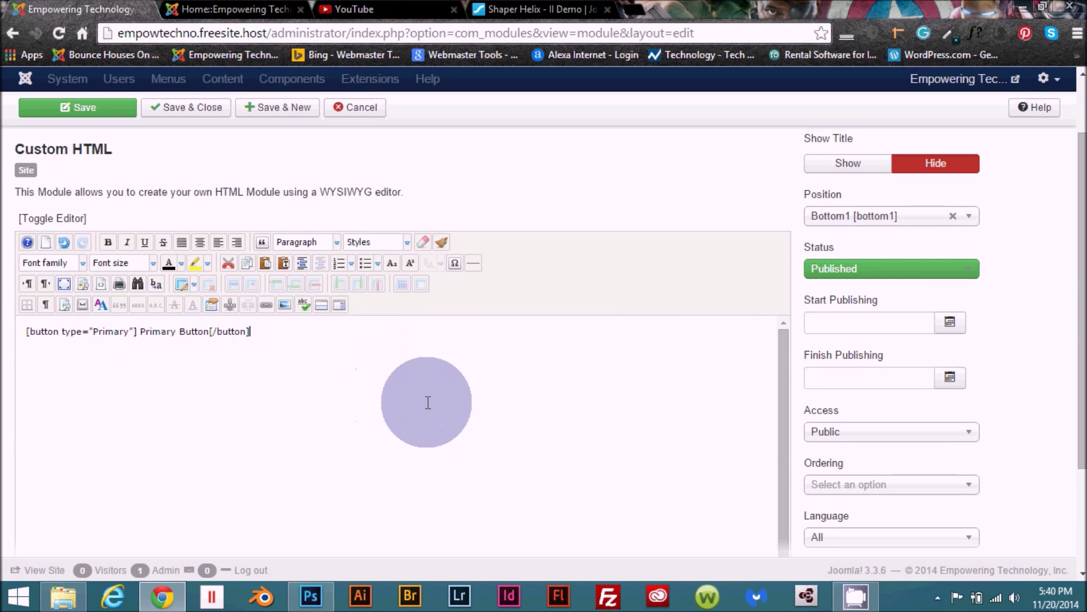
{"action": "scroll", "coordinate": [430, 405], "scroll_direction": "up", "scroll_amount": 2}
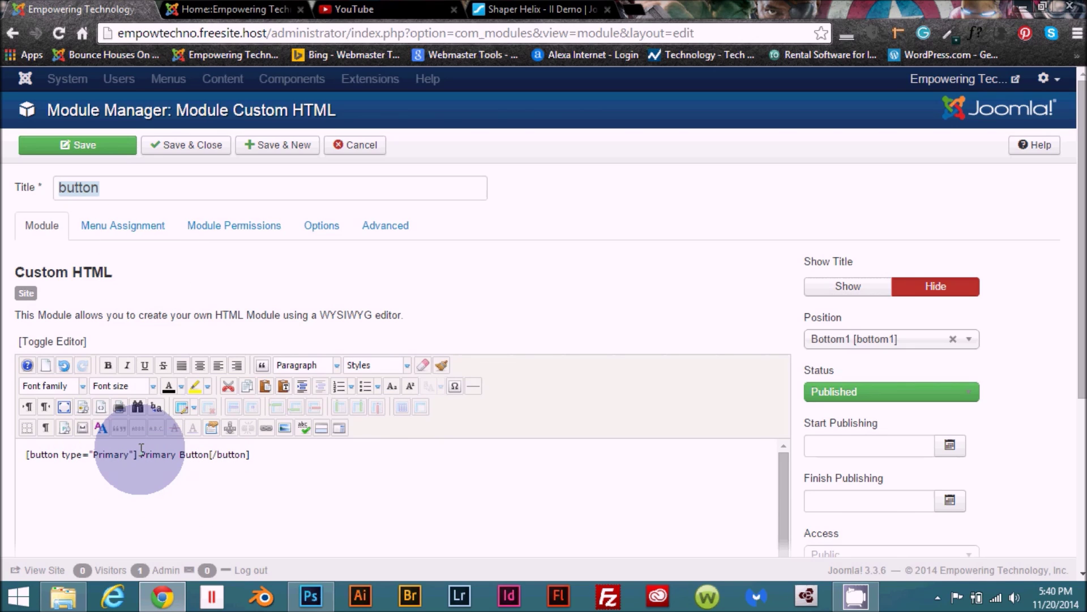
Step: Set Prepare Content to Yes in the module options and save the module
{"action": "left_click", "coordinate": [322, 228]}
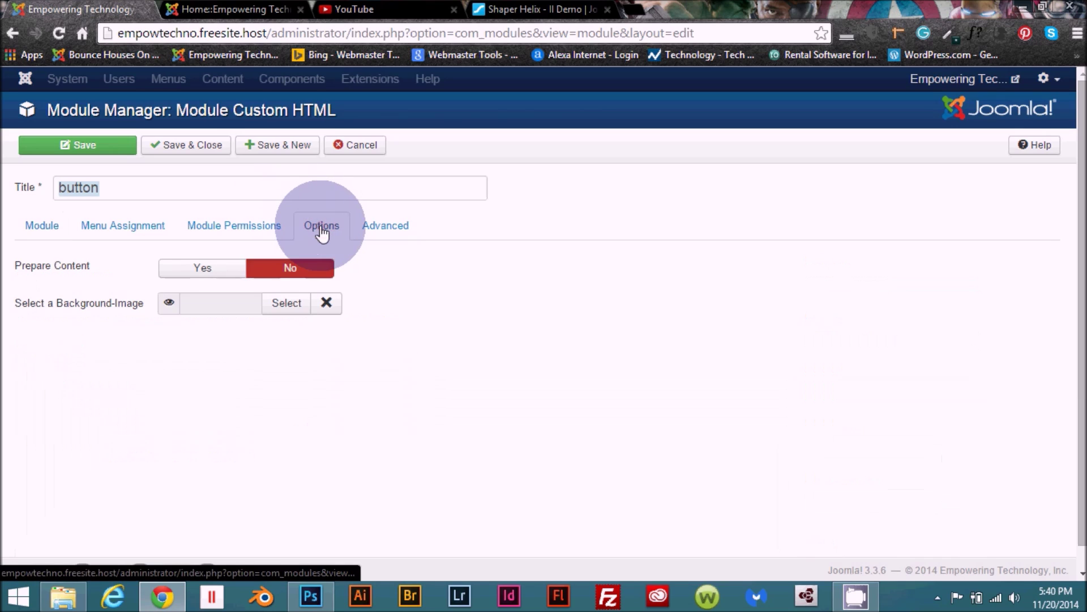
{"action": "left_click", "coordinate": [196, 271]}
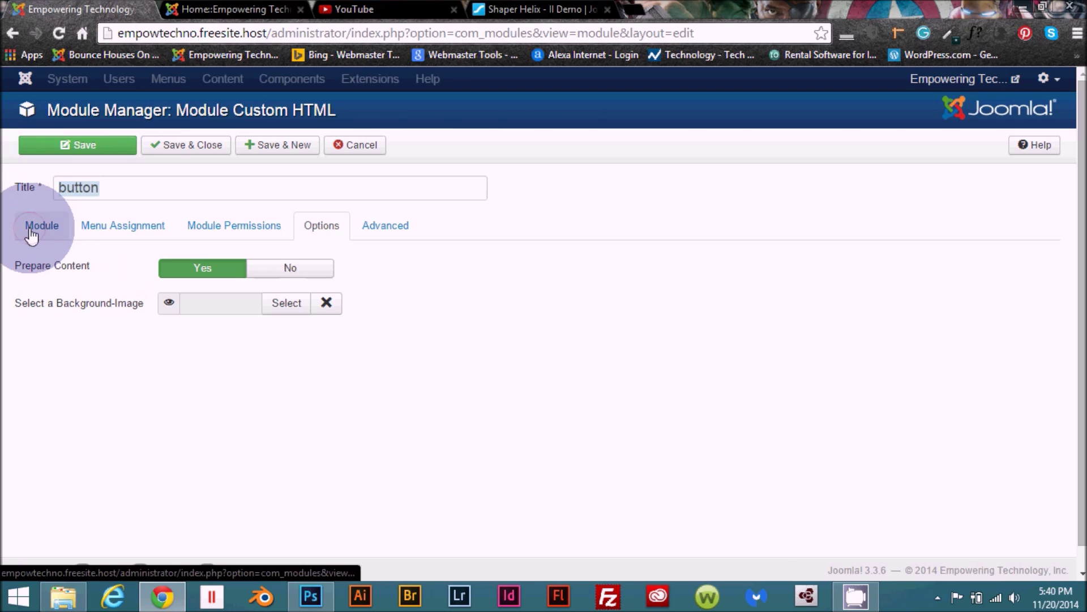
{"action": "left_click", "coordinate": [54, 233]}
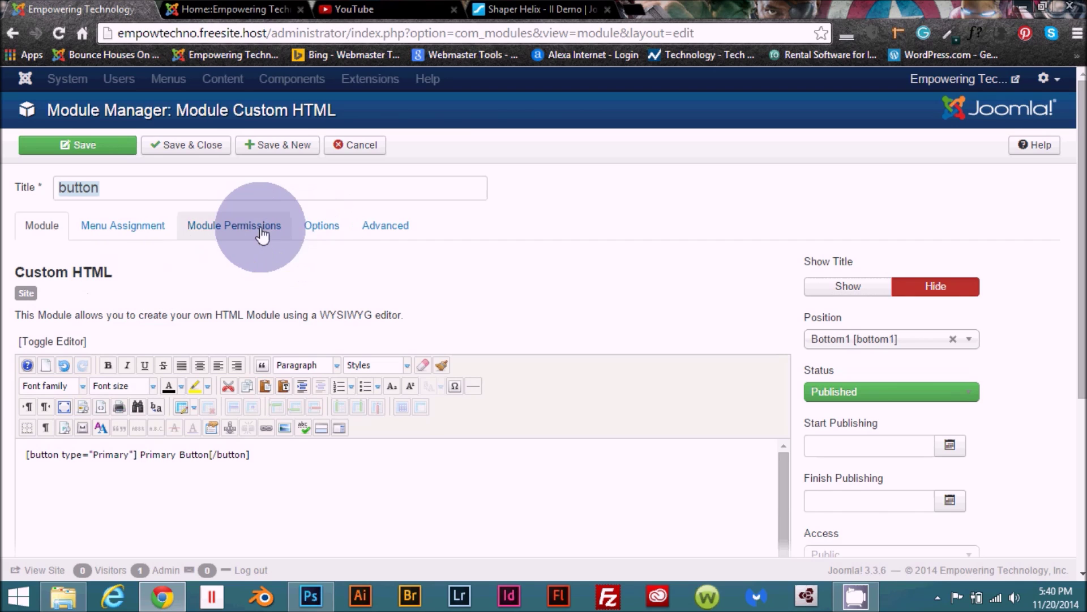
{"action": "scroll", "coordinate": [330, 281], "scroll_direction": "down", "scroll_amount": 2}
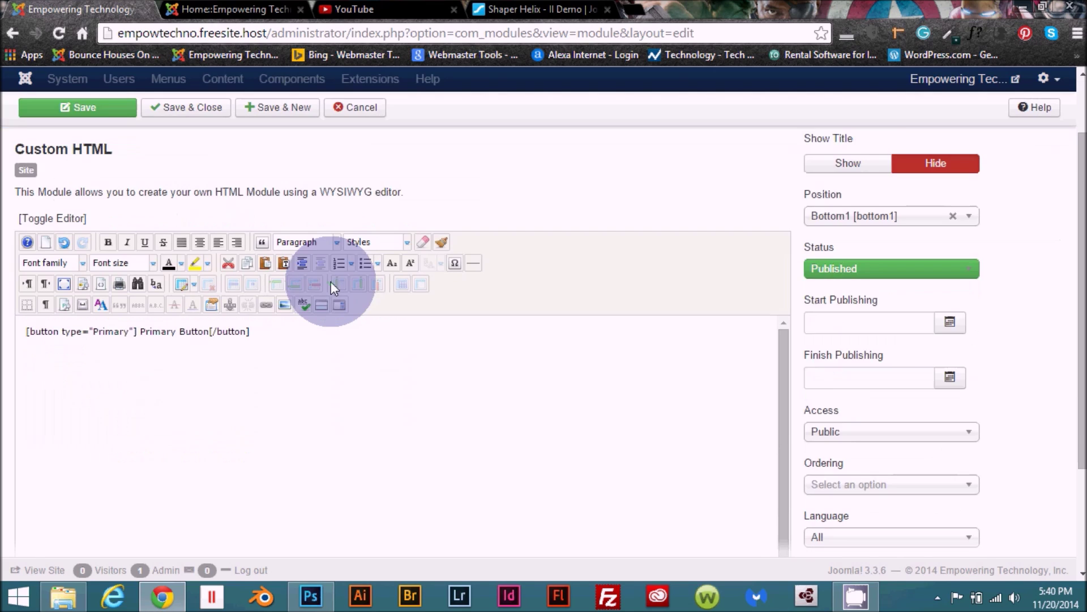
{"action": "scroll", "coordinate": [331, 281], "scroll_direction": "down", "scroll_amount": 2}
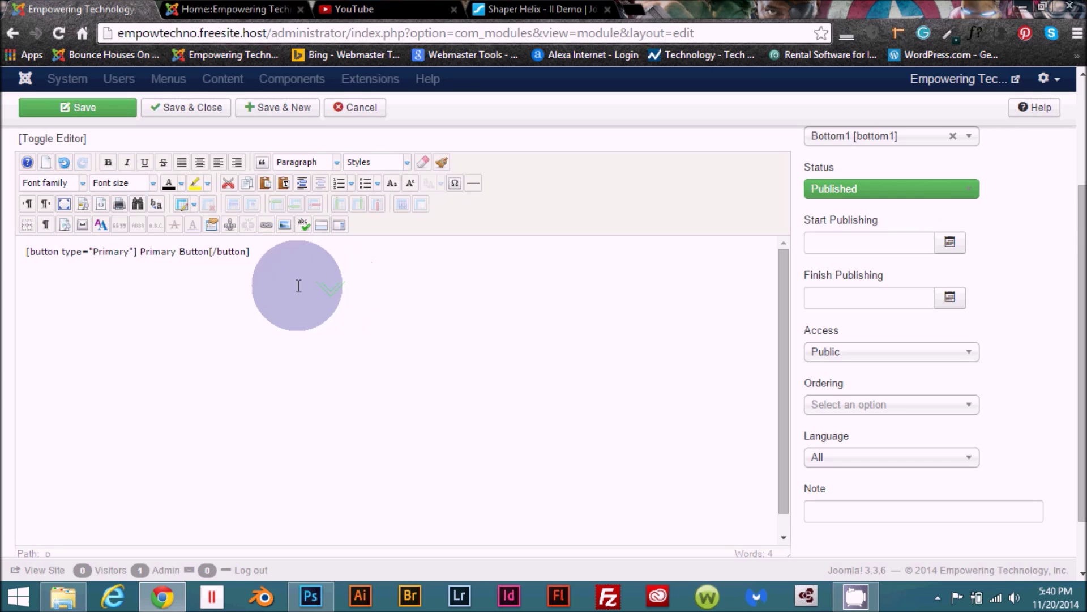
{"action": "left_click", "coordinate": [69, 110]}
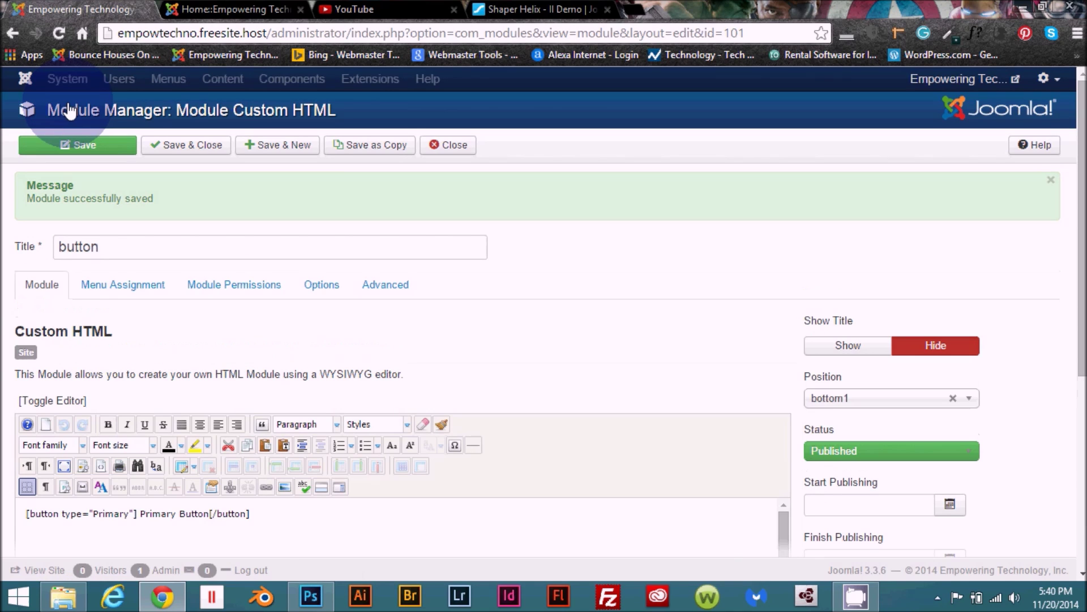
Step: Reload the live site to check the Primary Button in the footer, then view the Helix button examples
{"action": "left_click", "coordinate": [202, 12]}
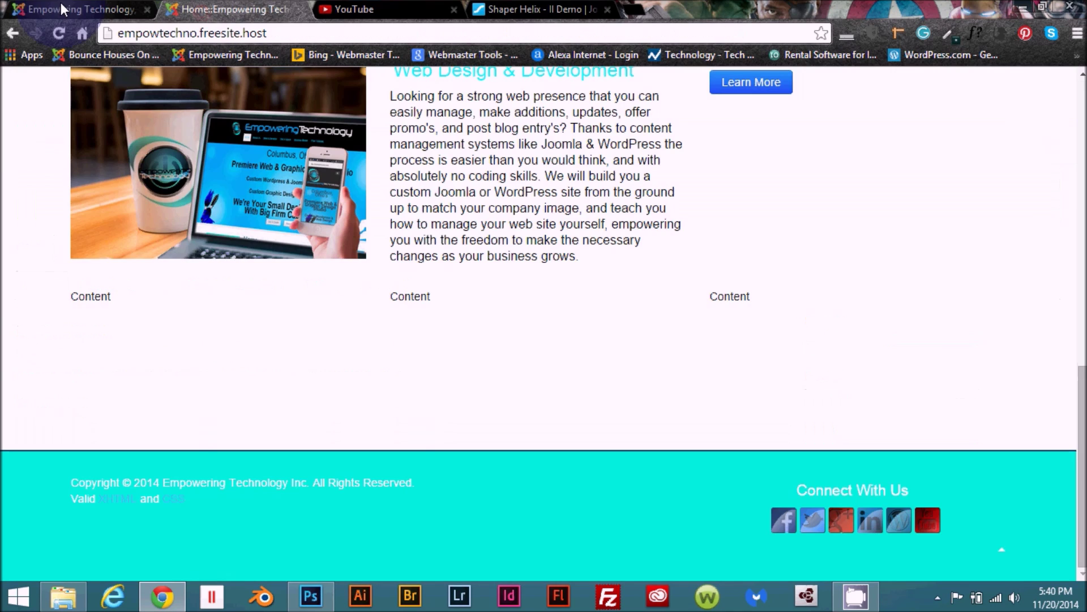
{"action": "left_click", "coordinate": [60, 33]}
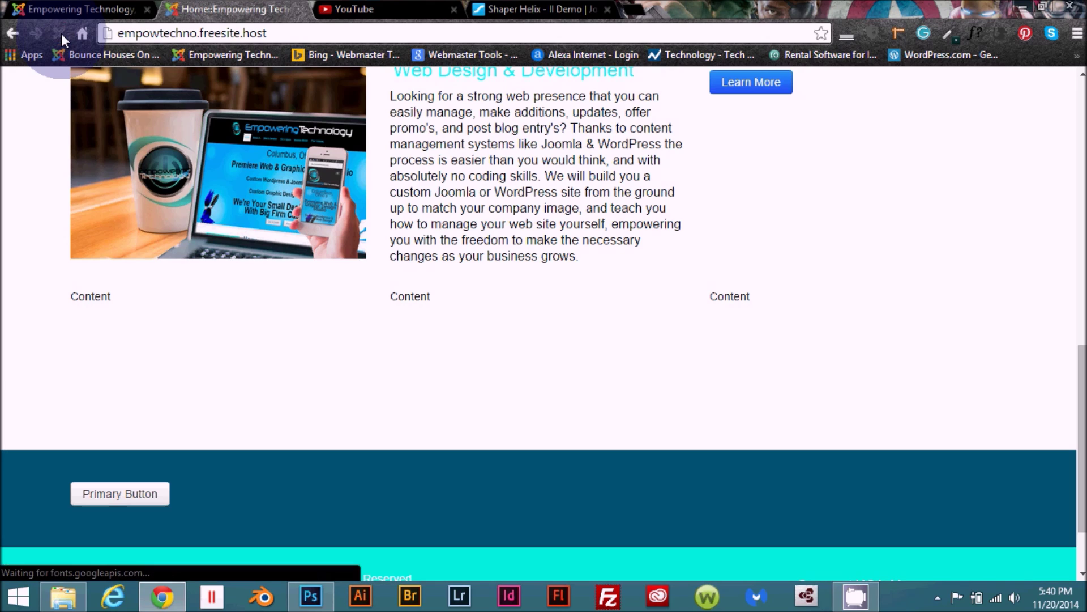
{"action": "left_click", "coordinate": [239, 342]}
{"action": "scroll", "coordinate": [239, 342], "scroll_direction": "down", "scroll_amount": 3}
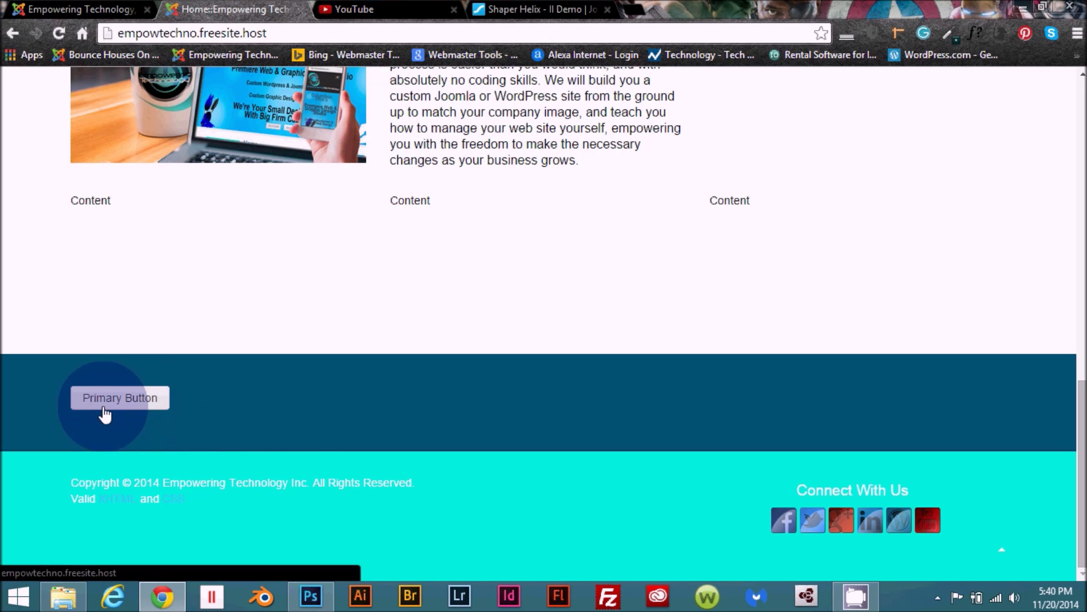
{"action": "left_click", "coordinate": [517, 6]}
{"action": "scroll", "coordinate": [208, 268], "scroll_direction": "up", "scroll_amount": 3}
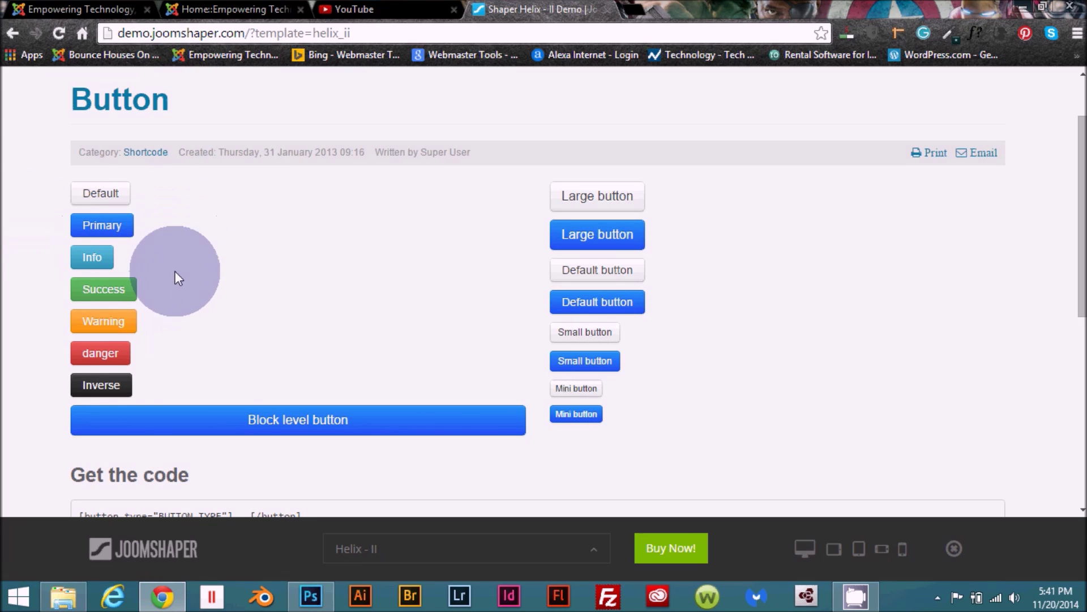
Step: Recheck the live site's Primary Button, then select the shortcode line in the module editor
{"action": "left_click", "coordinate": [102, 9]}
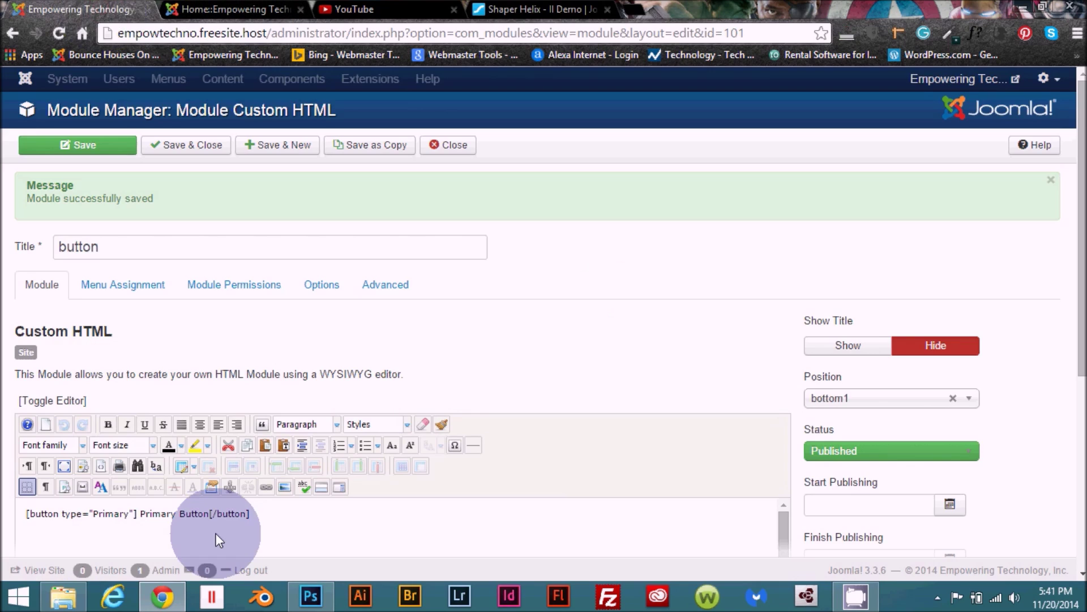
{"action": "key", "text": "ctrl+a"}
{"action": "key", "text": "Delete"}
{"action": "scroll", "coordinate": [238, 510], "scroll_direction": "down", "scroll_amount": 2}
{"action": "left_click", "coordinate": [253, 15]}
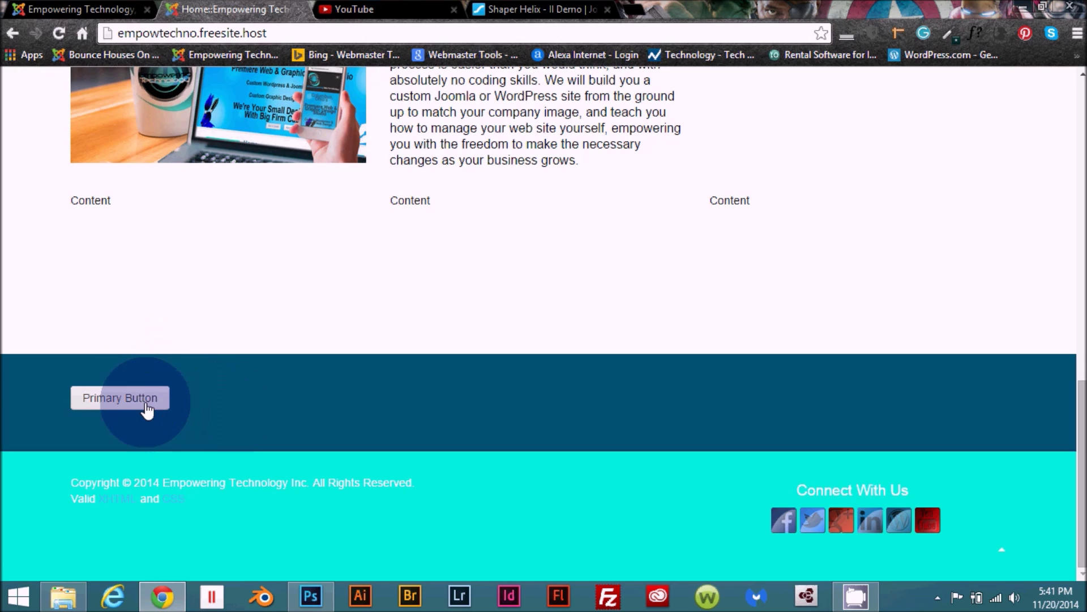
{"action": "left_click", "coordinate": [75, 7]}
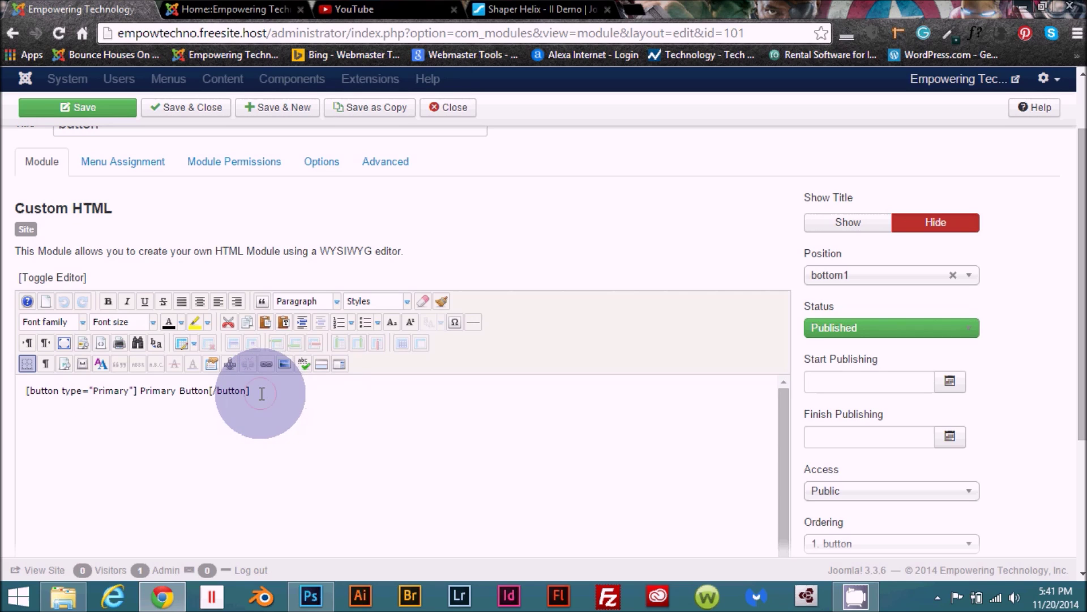
{"action": "left_click_drag", "start_coordinate": [262, 393], "coordinate": [3, 393]}
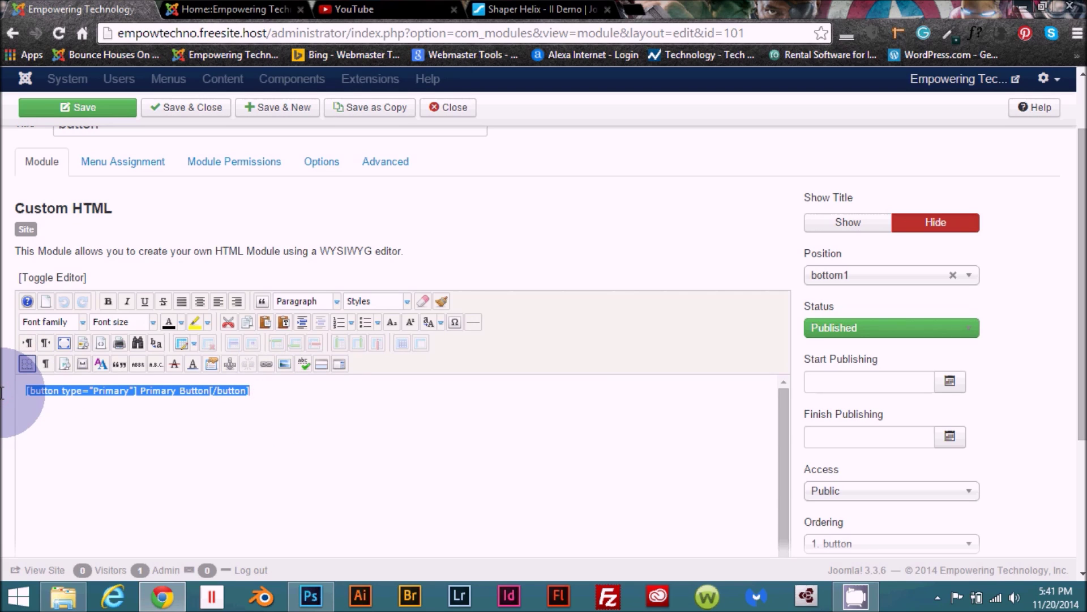
Step: Swap the shortcode for the text 'Danger' styled btn-danger, then save the module
{"action": "key", "text": "Delete"}
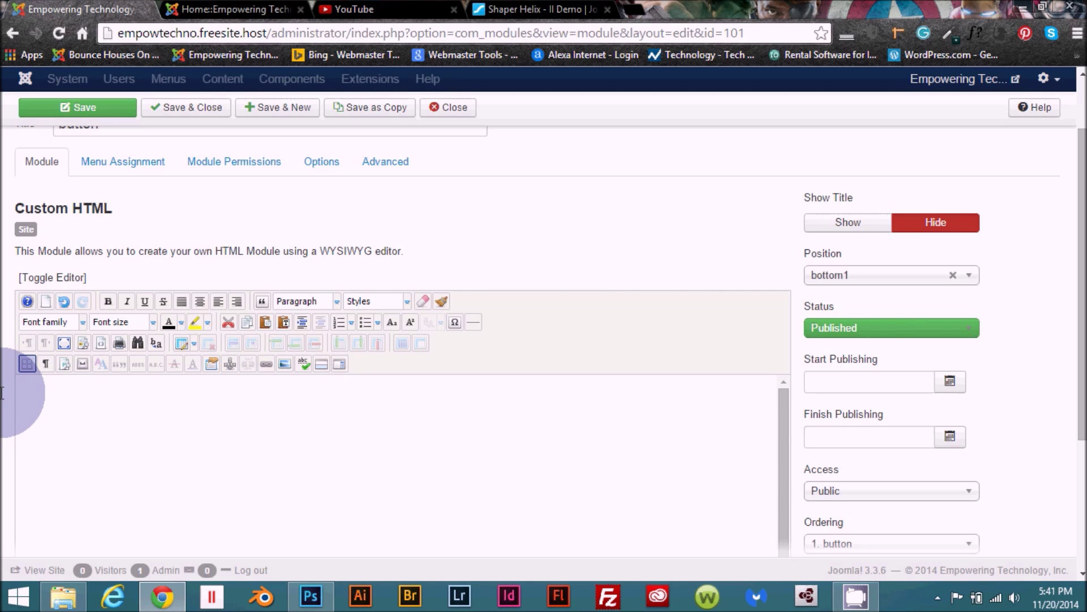
{"action": "left_click", "coordinate": [407, 301]}
{"action": "mouse_move", "coordinate": [451, 332]}
{"action": "left_mouse_down"}
{"action": "mouse_move", "coordinate": [452, 348]}
{"action": "mouse_move", "coordinate": [451, 339]}
{"action": "left_mouse_up"}
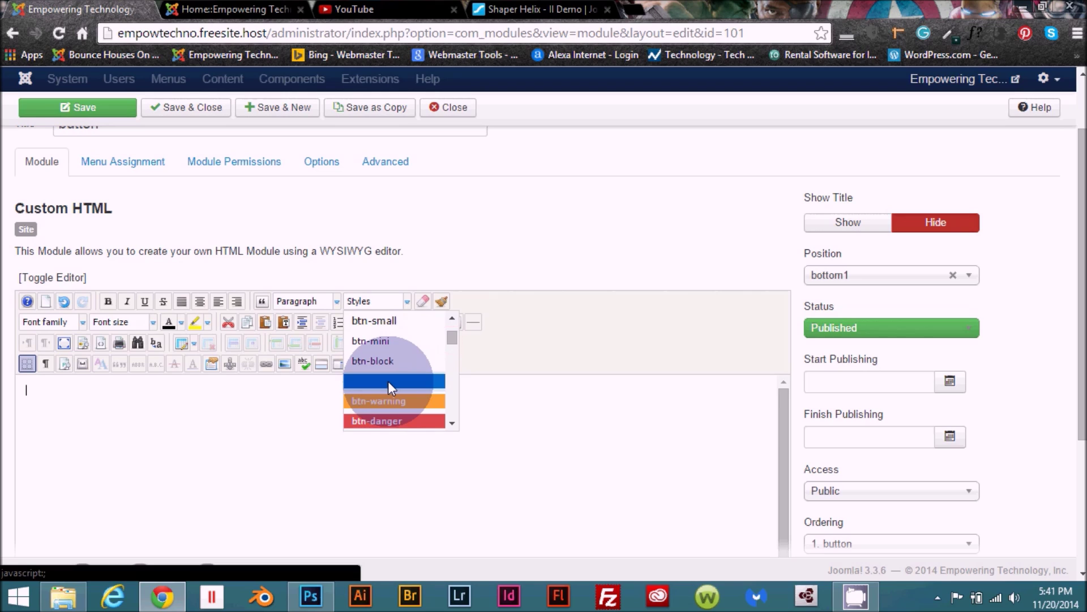
{"action": "left_click", "coordinate": [389, 422]}
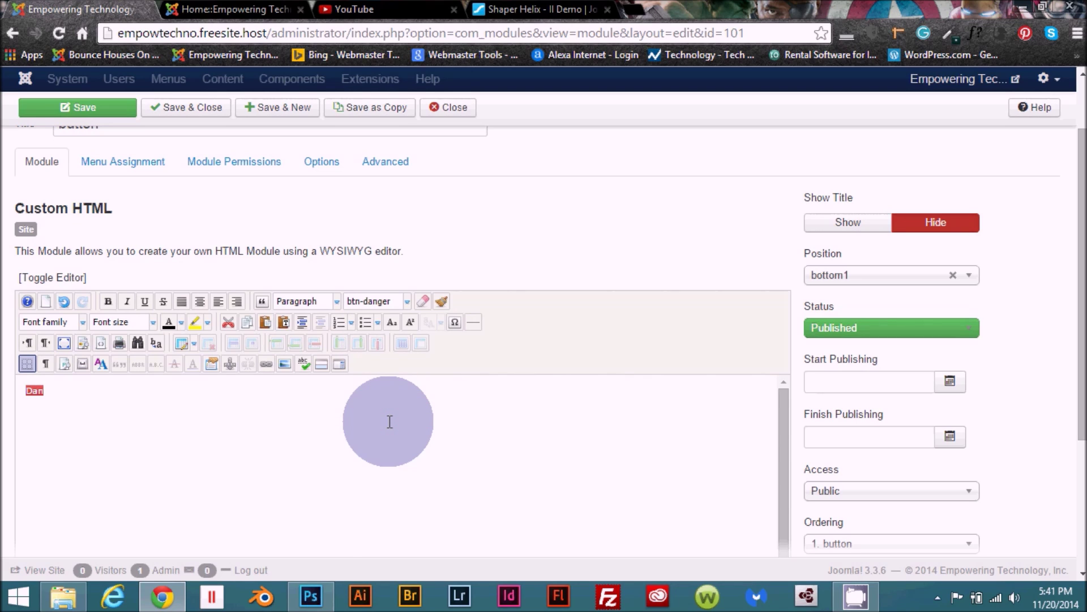
{"action": "type", "text": "Danger"}
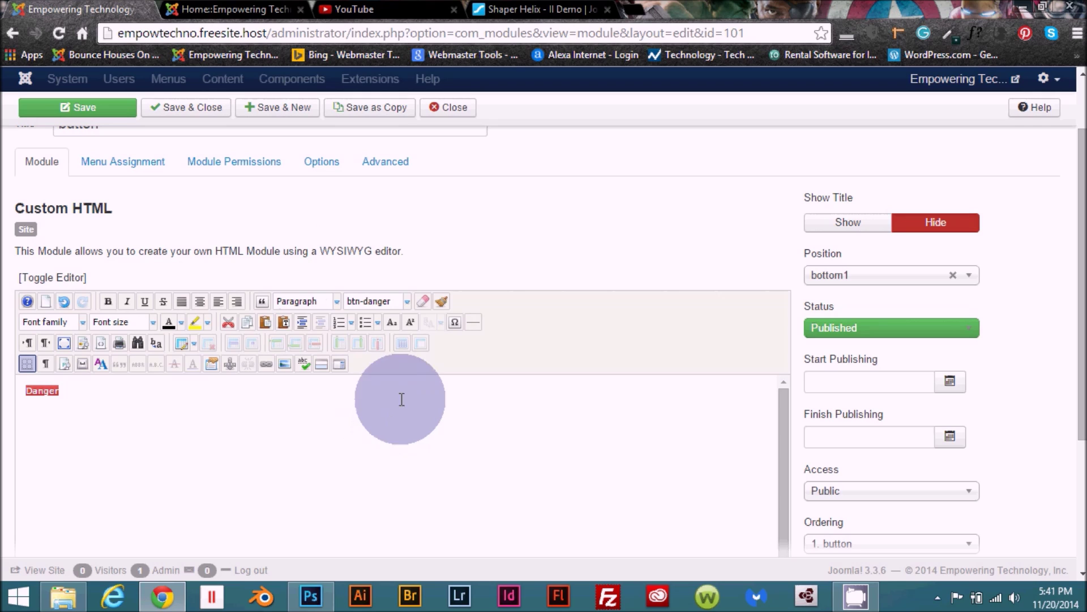
{"action": "left_click", "coordinate": [101, 110]}
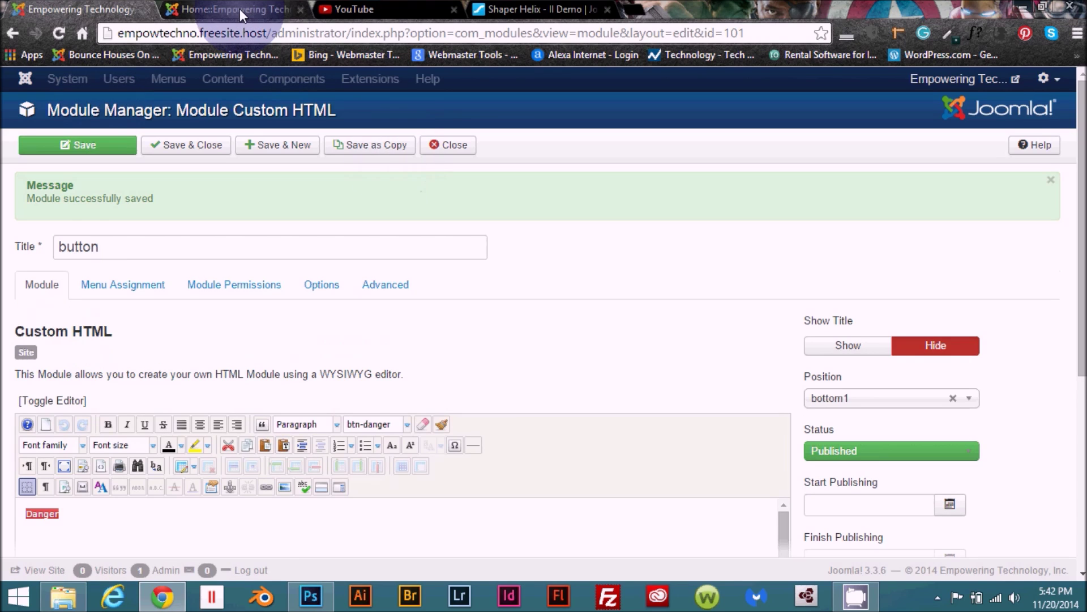
Step: Reload the live site to see the red Danger label in the footer, then return to the module editor
{"action": "left_click", "coordinate": [239, 8]}
{"action": "left_click", "coordinate": [64, 35]}
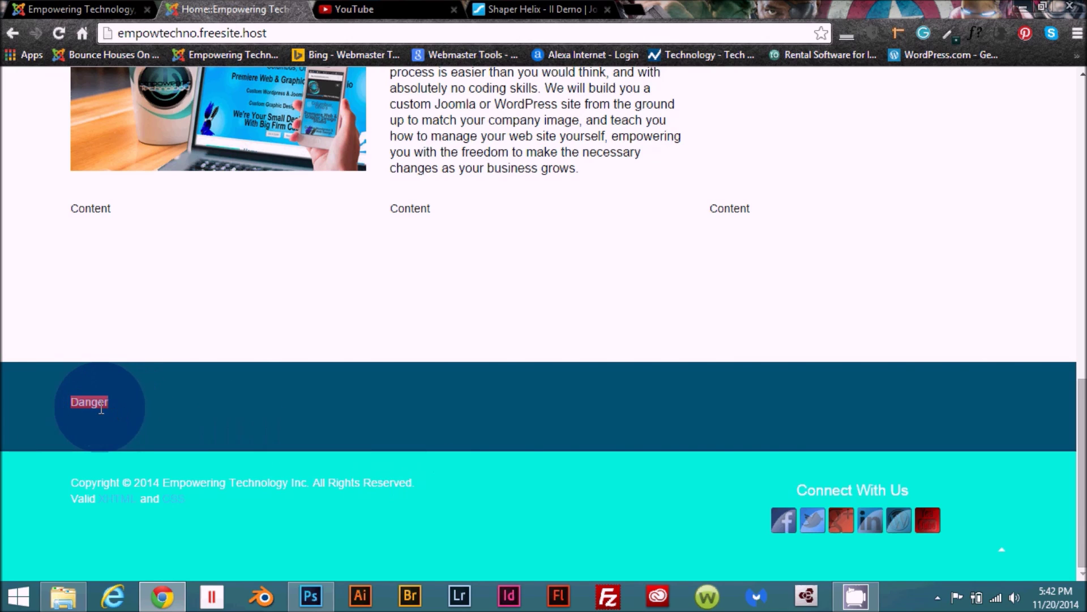
{"action": "middle_click", "coordinate": [587, 403]}
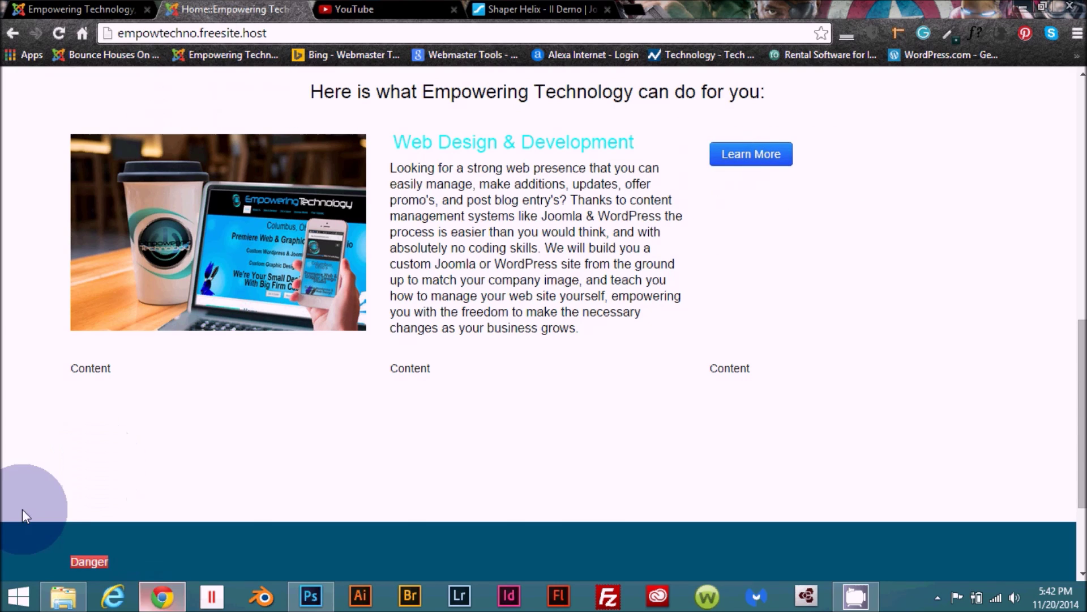
{"action": "left_click", "coordinate": [85, 6]}
Step: Delete the 'Danger' text from the module content
{"action": "scroll", "coordinate": [495, 481], "scroll_direction": "down", "scroll_amount": 2}
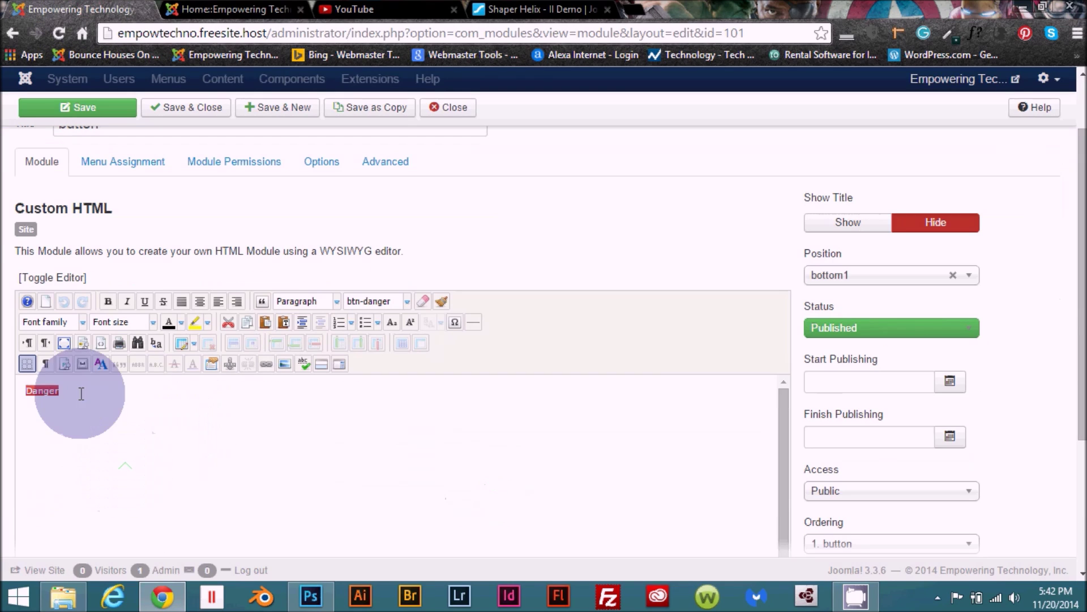
{"action": "left_click_drag", "start_coordinate": [68, 393], "coordinate": [2, 403]}
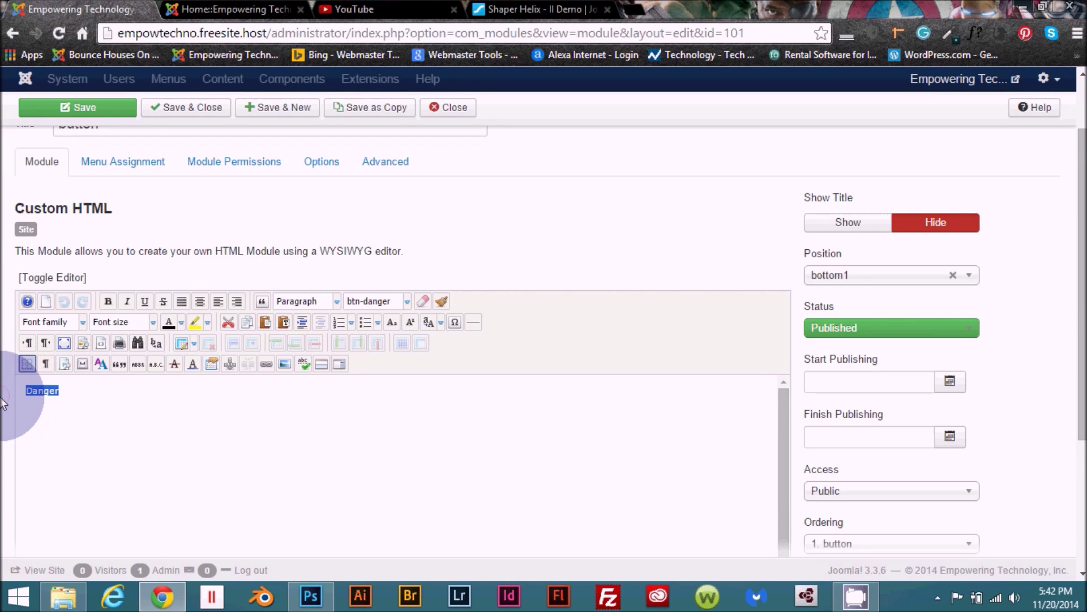
{"action": "key", "text": "Delete"}
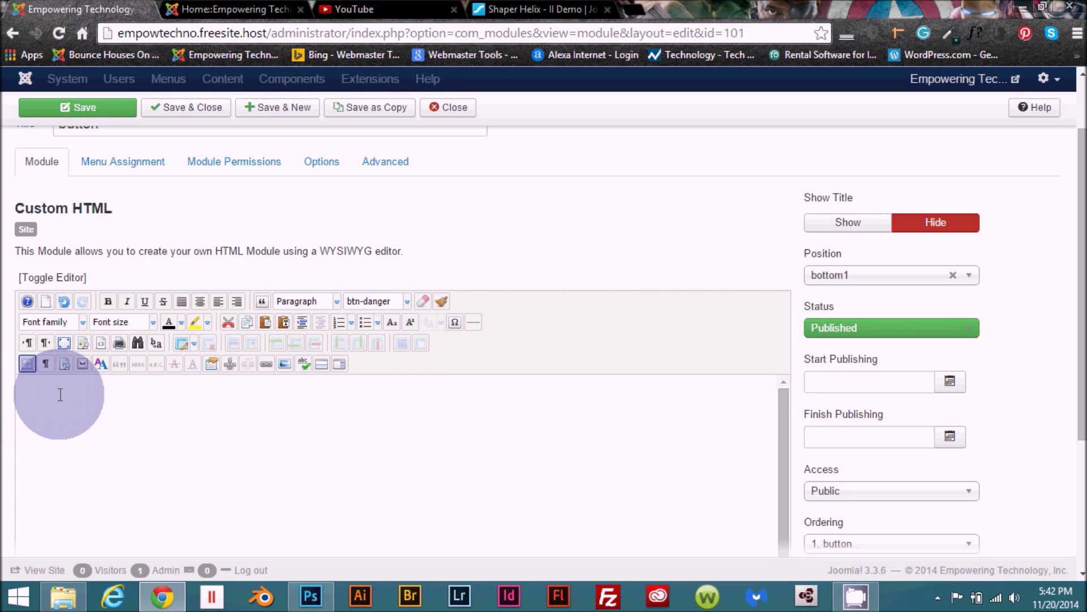
Step: Switch to the raw HTML source and delete the remaining span code
{"action": "left_click", "coordinate": [61, 278]}
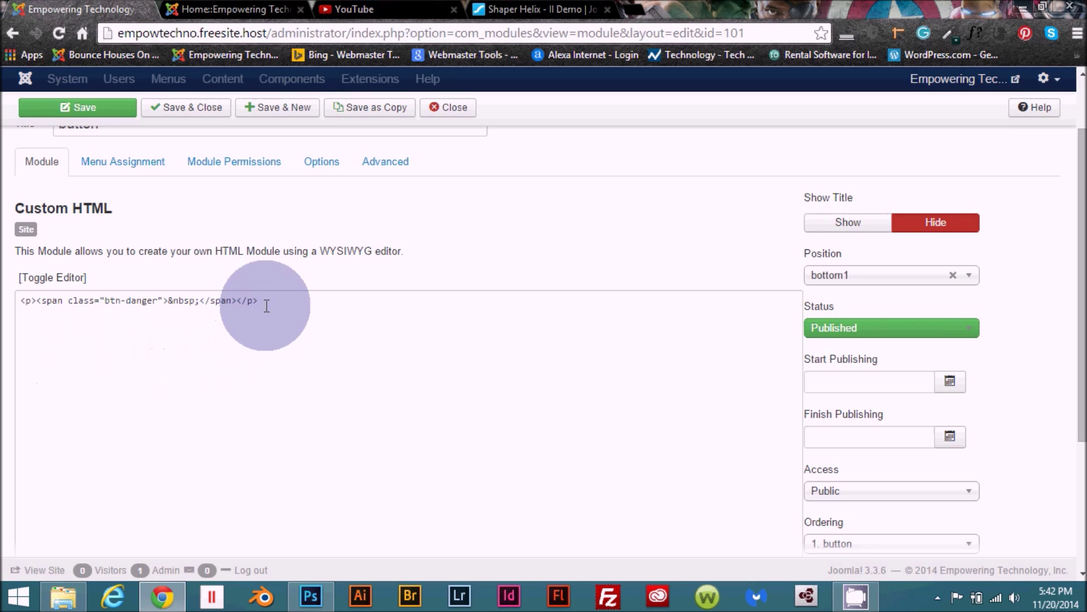
{"action": "left_click_drag", "start_coordinate": [264, 302], "coordinate": [3, 346]}
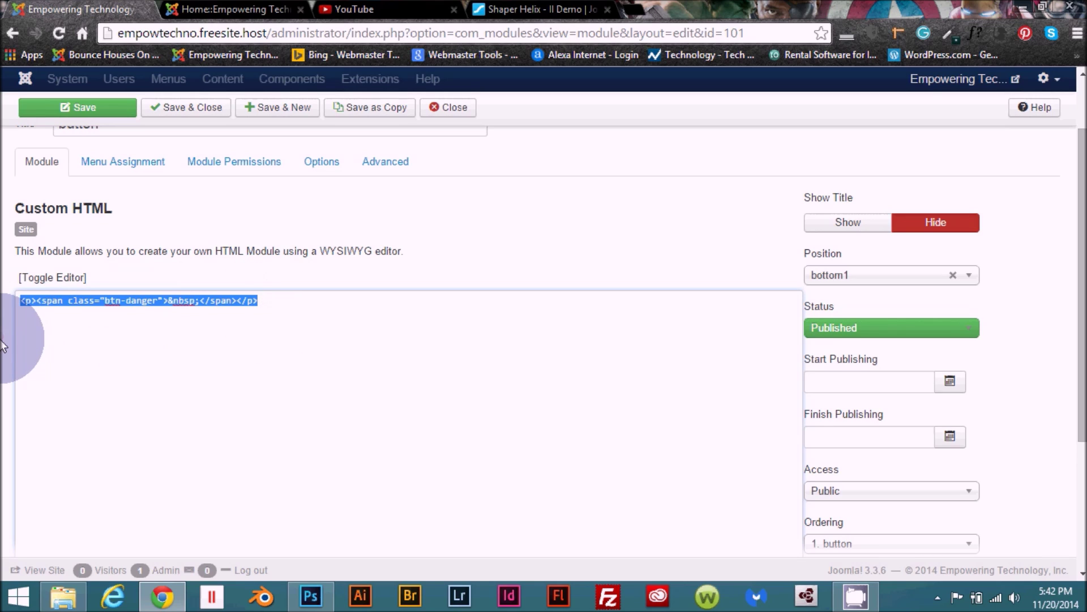
{"action": "key", "text": "Delete"}
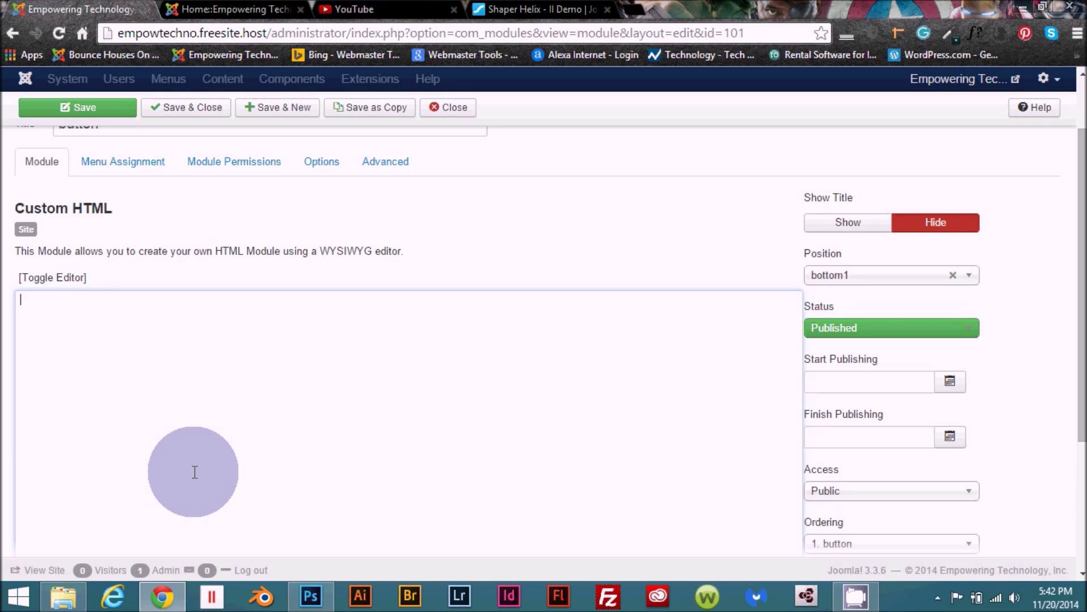
{"action": "type", "text": ","}
{"action": "key", "text": "BackSpace"}
Step: Enter the HTML <button type="button" class="btn btn-primary"> Primary </button> as the module content
{"action": "type", "text": "<button type=\"buto"}
{"action": "key", "text": "BackSpace"}
{"action": "type", "text": "ton\""}
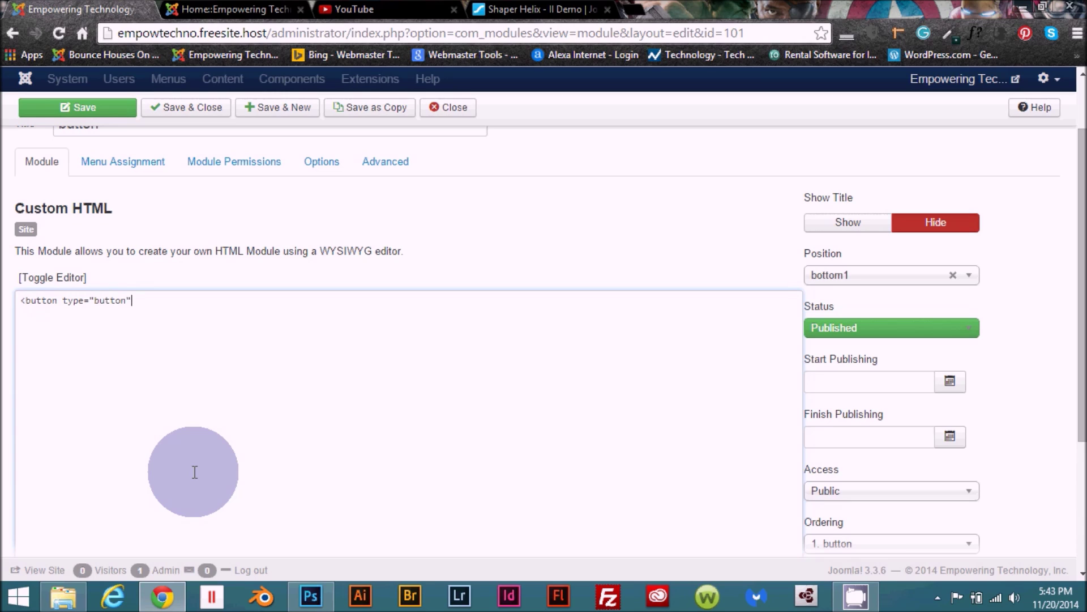
{"action": "type", "text": " class=\"btn btn-primary\""}
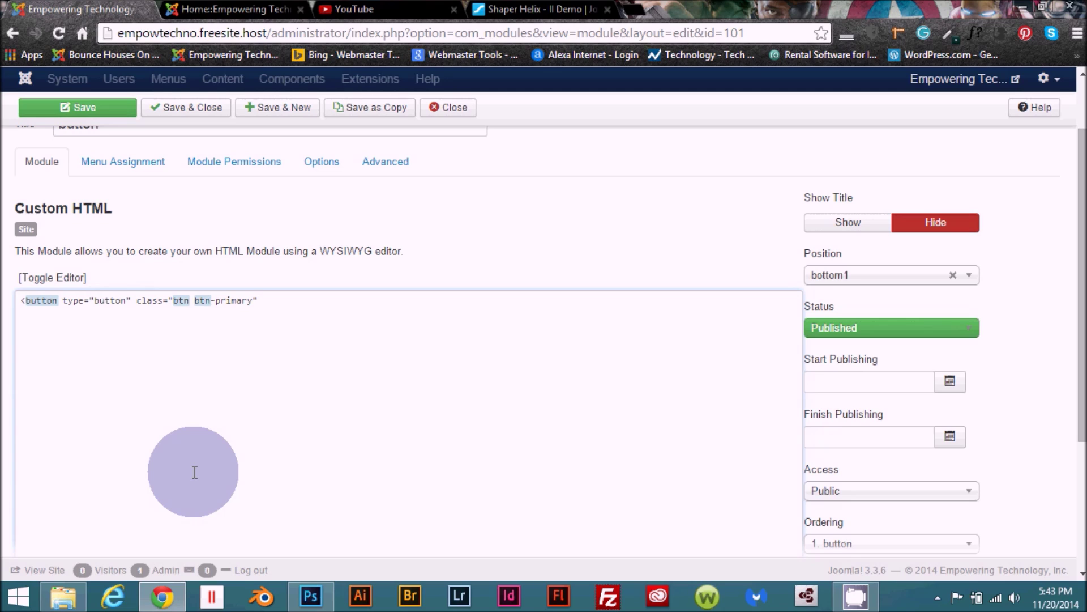
{"action": "type", "text": "> Primary </button"}
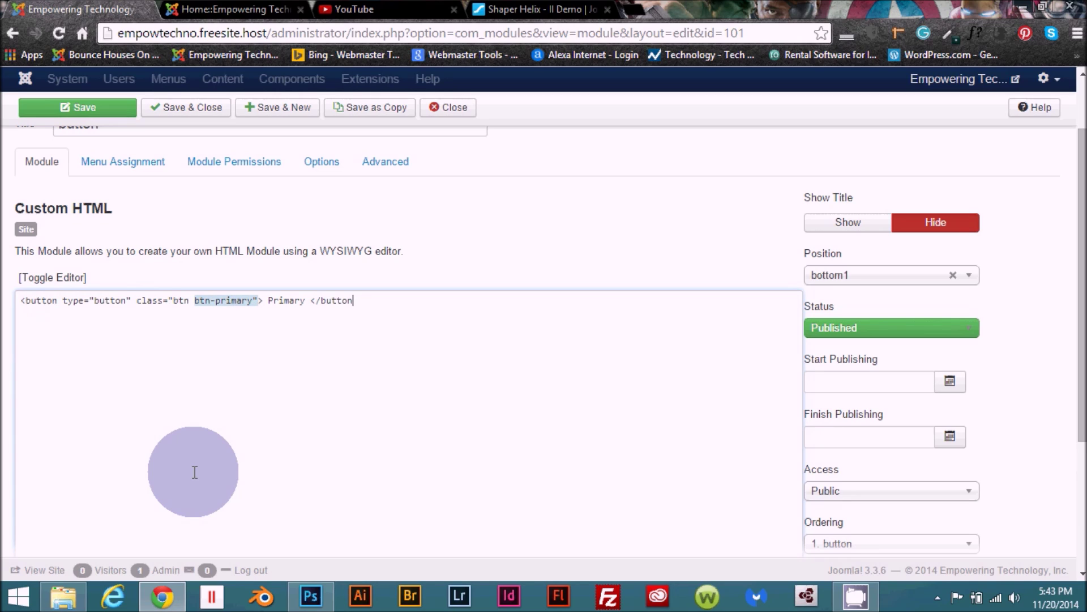
{"action": "type", "text": ">"}
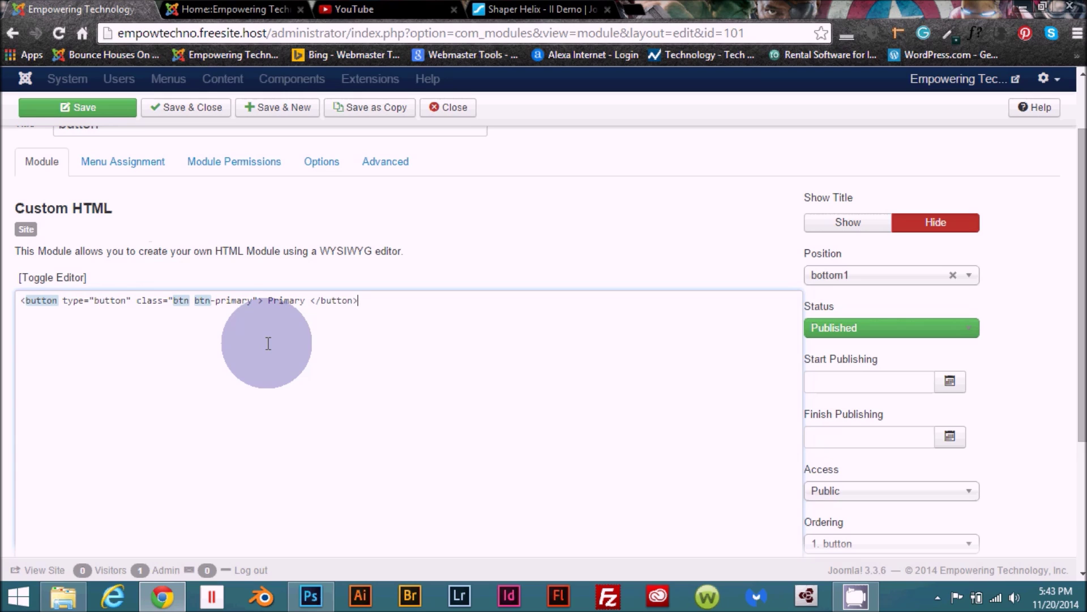
Step: Save the module and view the front-end site
{"action": "left_click", "coordinate": [82, 119]}
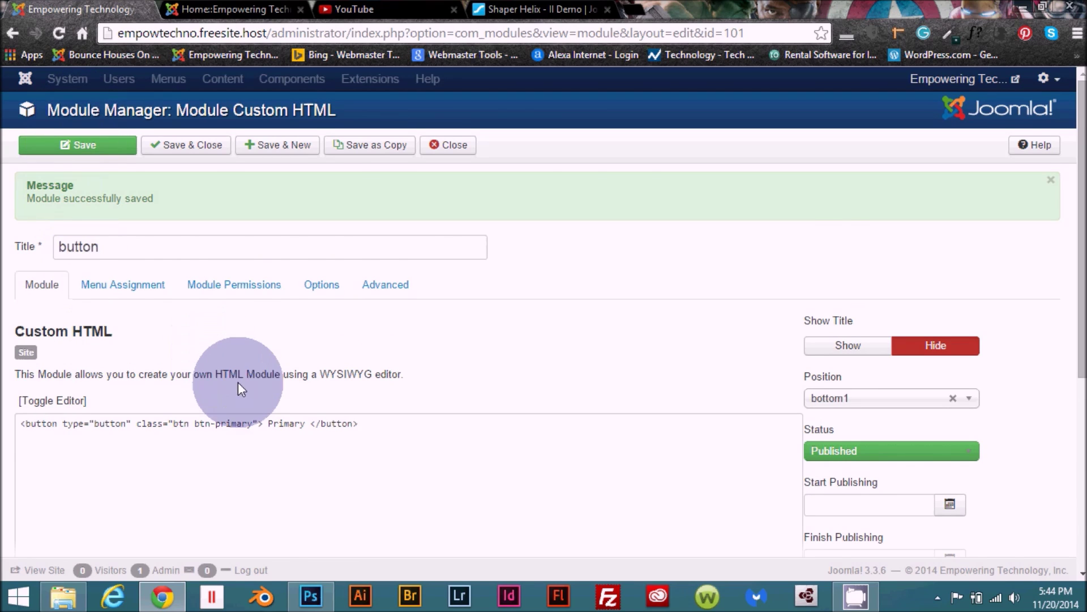
{"action": "scroll", "coordinate": [243, 373], "scroll_direction": "down", "scroll_amount": 2}
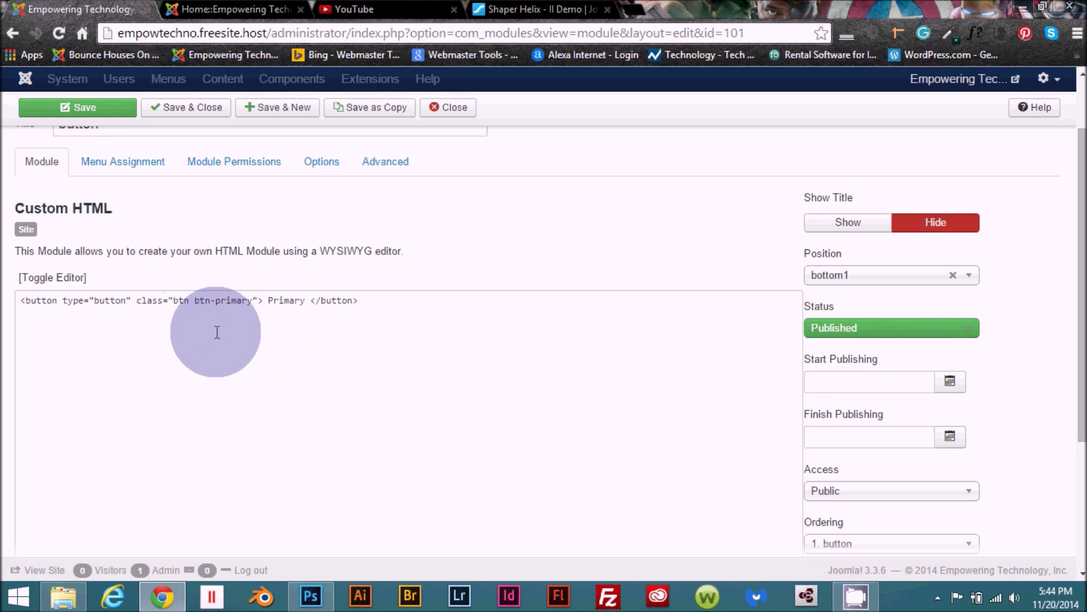
{"action": "left_click", "coordinate": [234, 2]}
{"action": "left_click", "coordinate": [62, 32]}
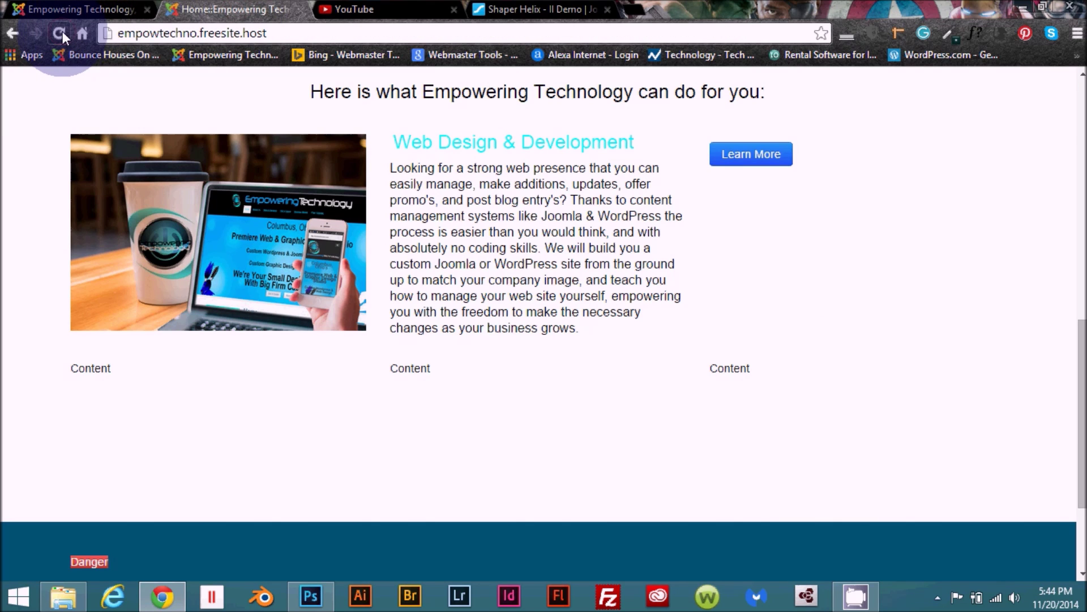
{"action": "scroll", "coordinate": [156, 111], "scroll_direction": "down", "scroll_amount": 3}
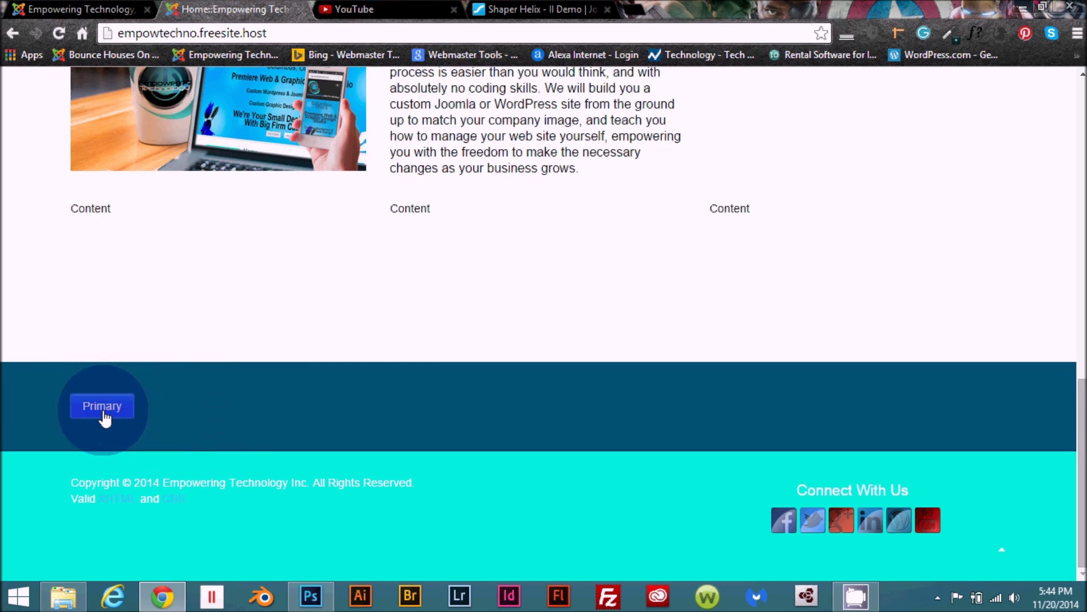
{"action": "left_click", "coordinate": [103, 7]}
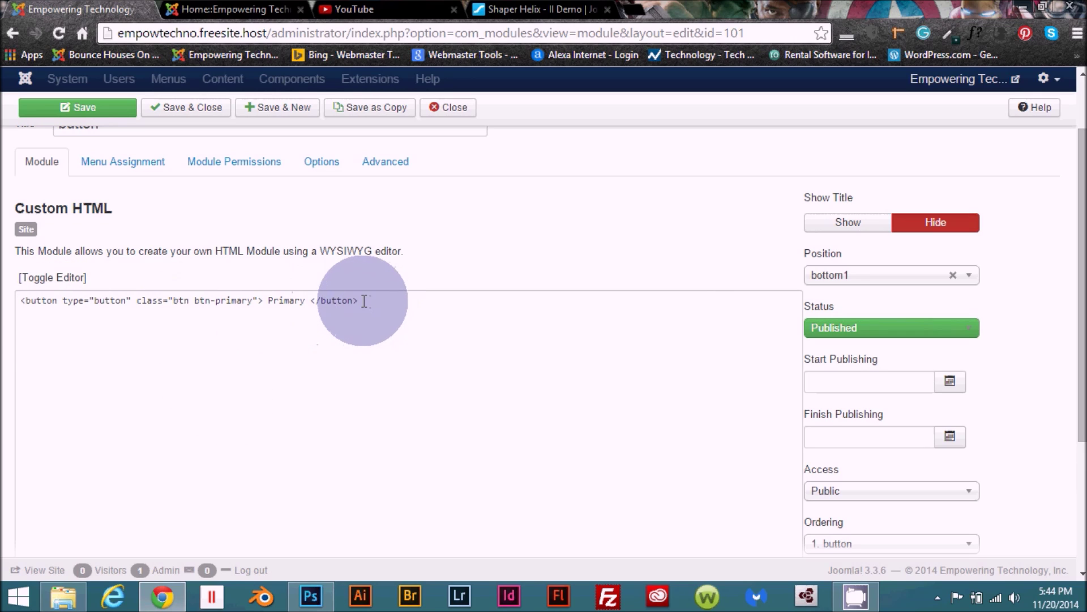
Step: Delete the existing button code from the module's HTML
{"action": "left_click_drag", "start_coordinate": [365, 300], "coordinate": [6, 308]}
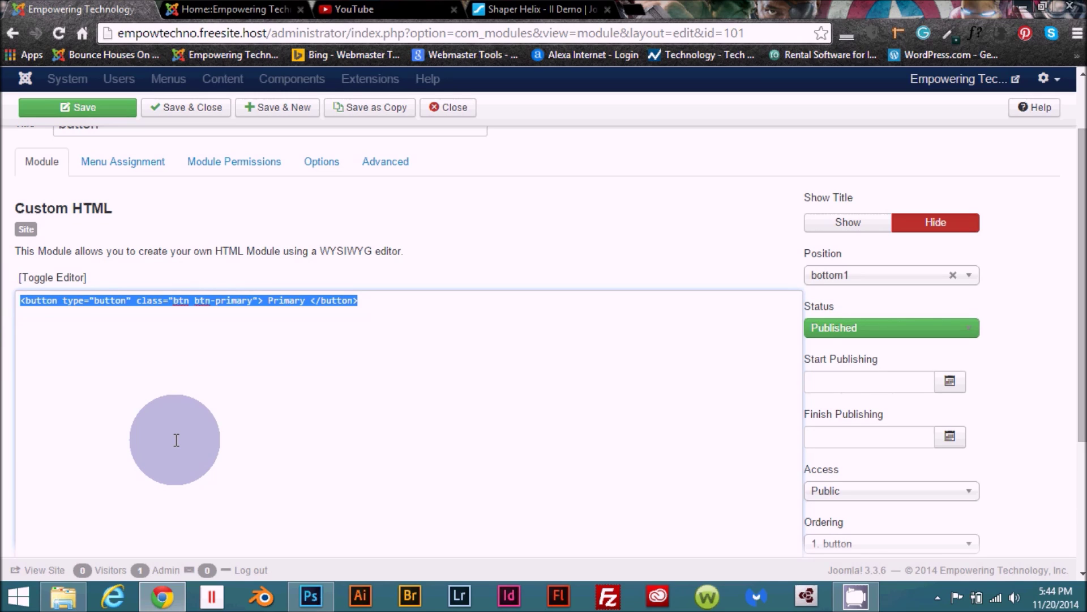
{"action": "key", "text": "Delete"}
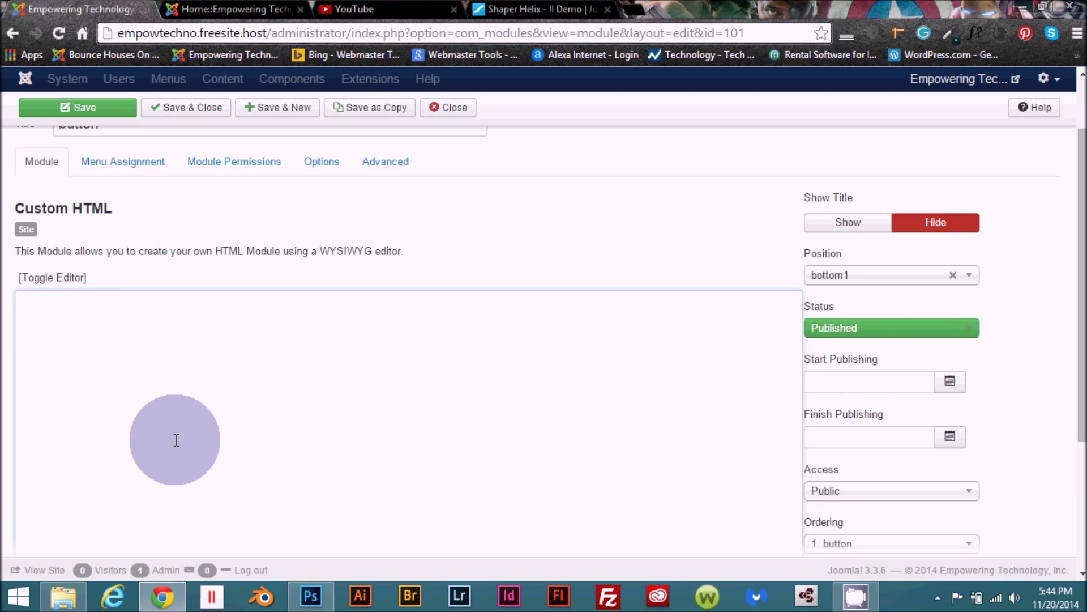
{"action": "type", "text": ","}
{"action": "key", "text": "BackSpace"}
{"action": "type", "text": "<a href"}
{"action": "key", "text": "ctrl+shift+Left"}
{"action": "key", "text": "ctrl+shift+Left"}
{"action": "key", "text": "Right"}
{"action": "type", "text": "=\"http://empowert"}
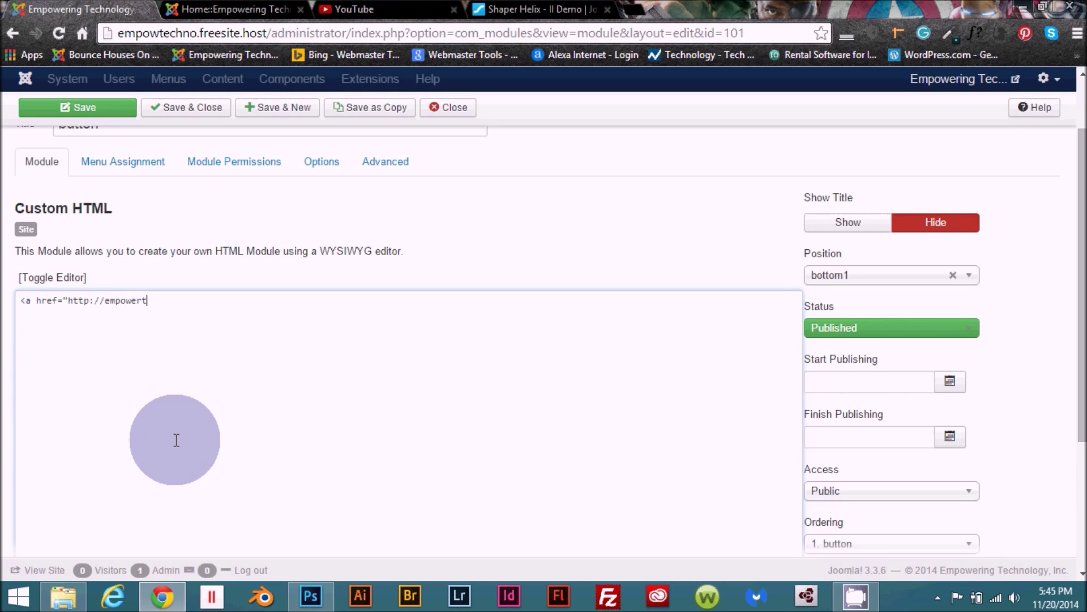
{"action": "type", "text": "echno.com"}
{"action": "type", "text": "\""}
{"action": "type", "text": "class"}
Step: Finish the link with class="btn btn-primary" and text 'Click Here', then save the module
{"action": "type", "text": "'"}
{"action": "key", "text": "BackSpace"}
{"action": "type", "text": "\"btn"}
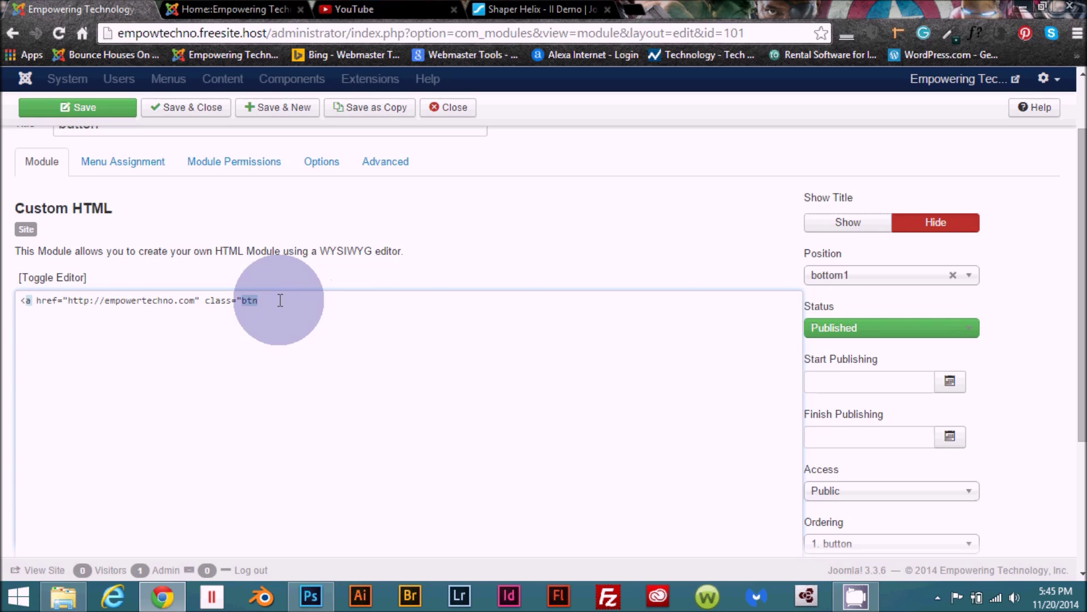
{"action": "type", "text": "btn-prima"}
{"action": "type", "text": "ry\""}
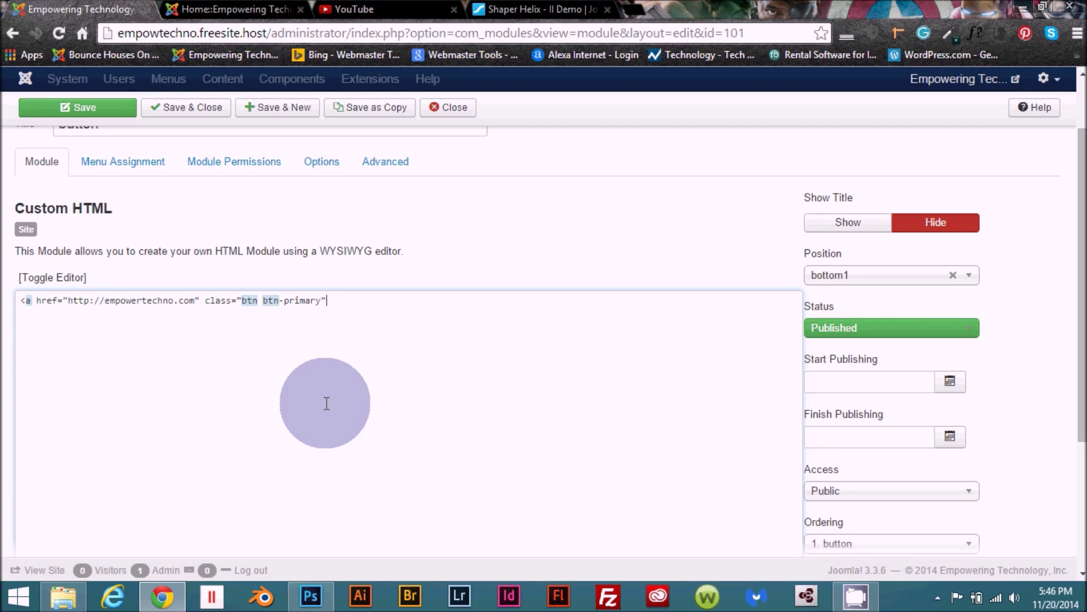
{"action": "type", "text": ">"}
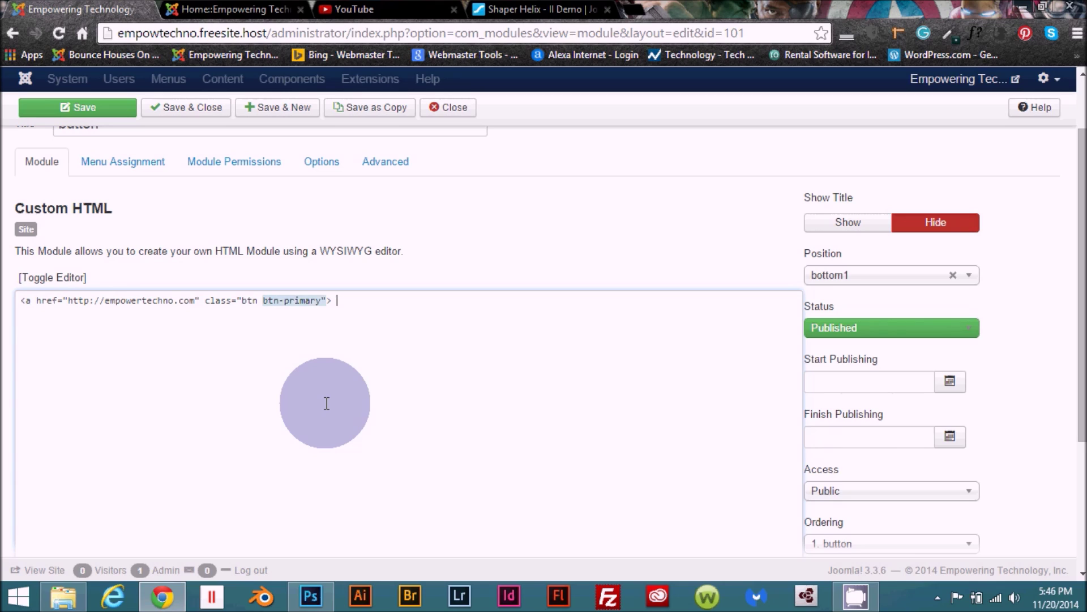
{"action": "type", "text": " Click Here"}
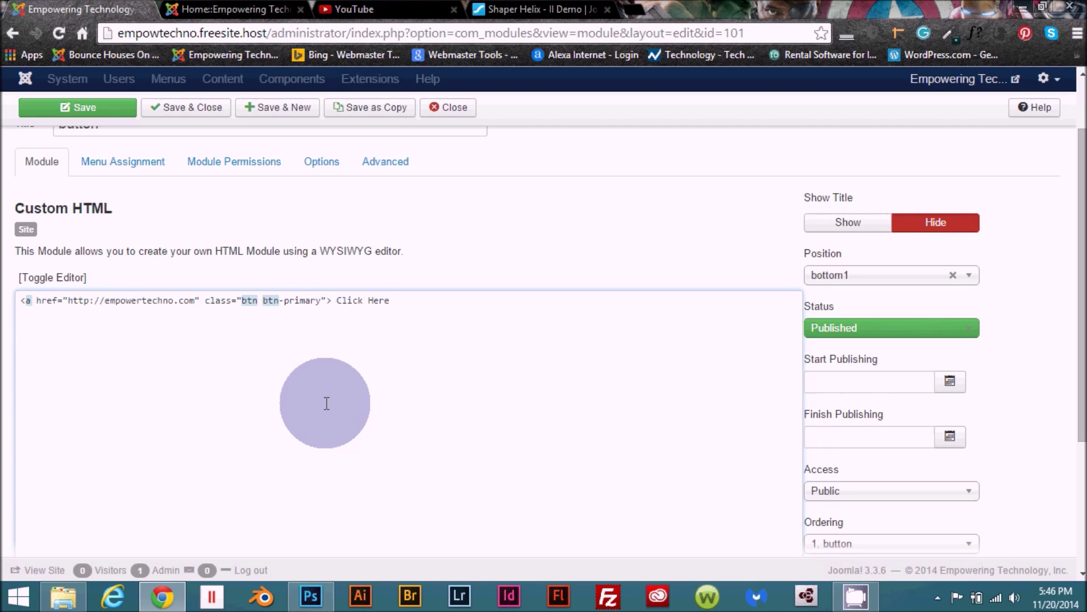
{"action": "type", "text": " </a>"}
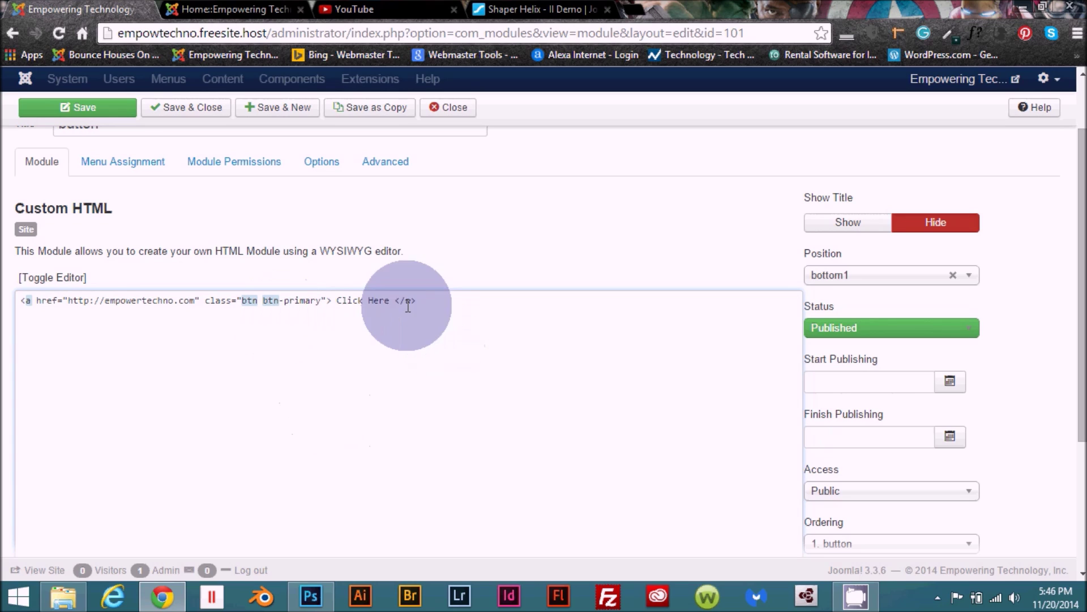
{"action": "left_click", "coordinate": [85, 109]}
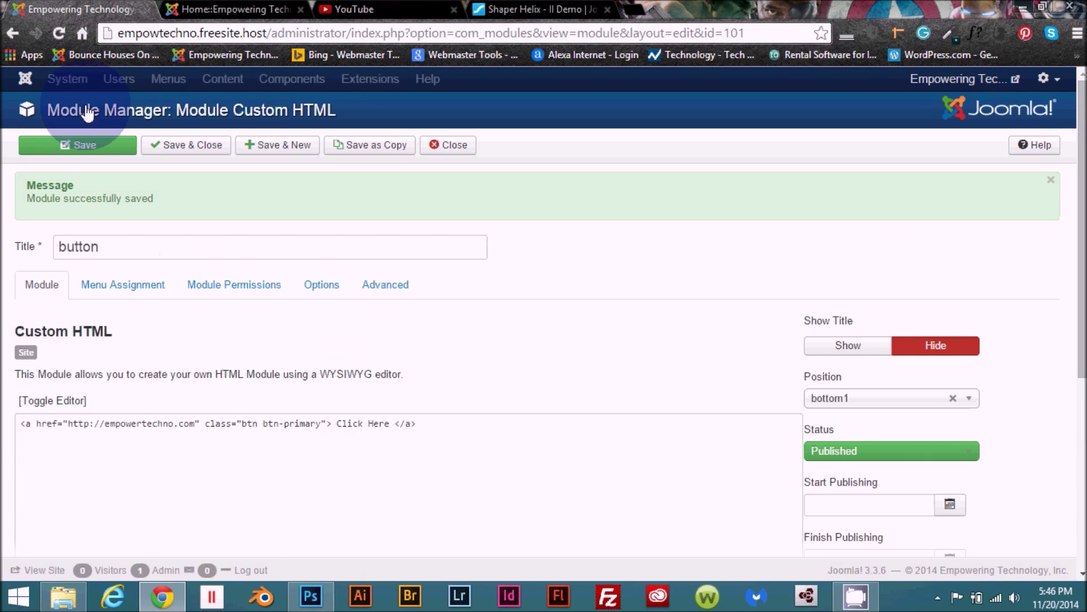
{"action": "left_click", "coordinate": [232, 9]}
Step: Reload the front-end site and follow the blue 'Click Here' footer button
{"action": "left_click", "coordinate": [69, 32]}
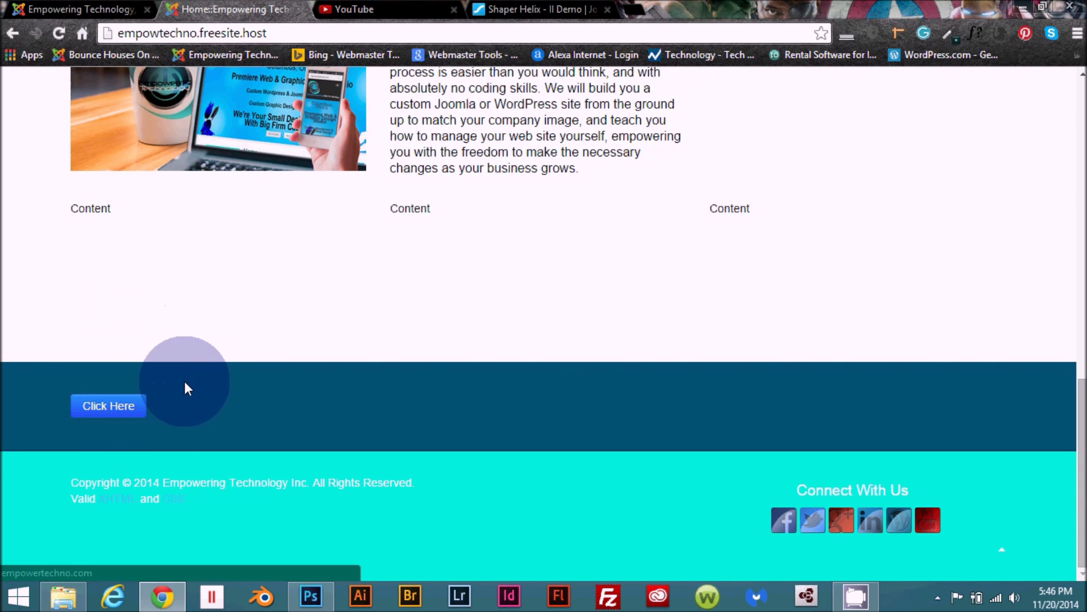
{"action": "left_click", "coordinate": [123, 409]}
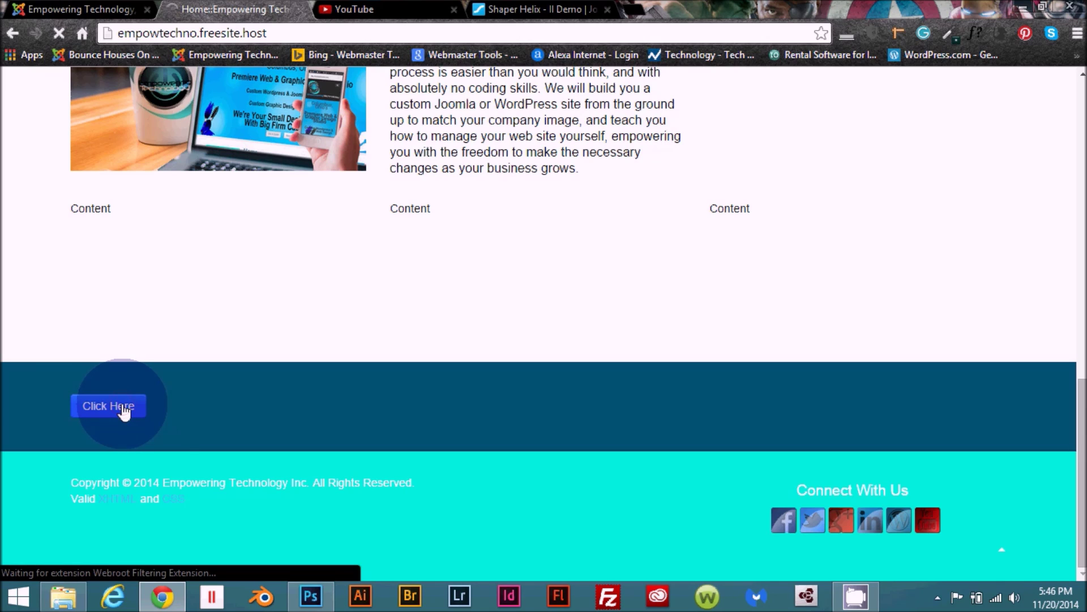